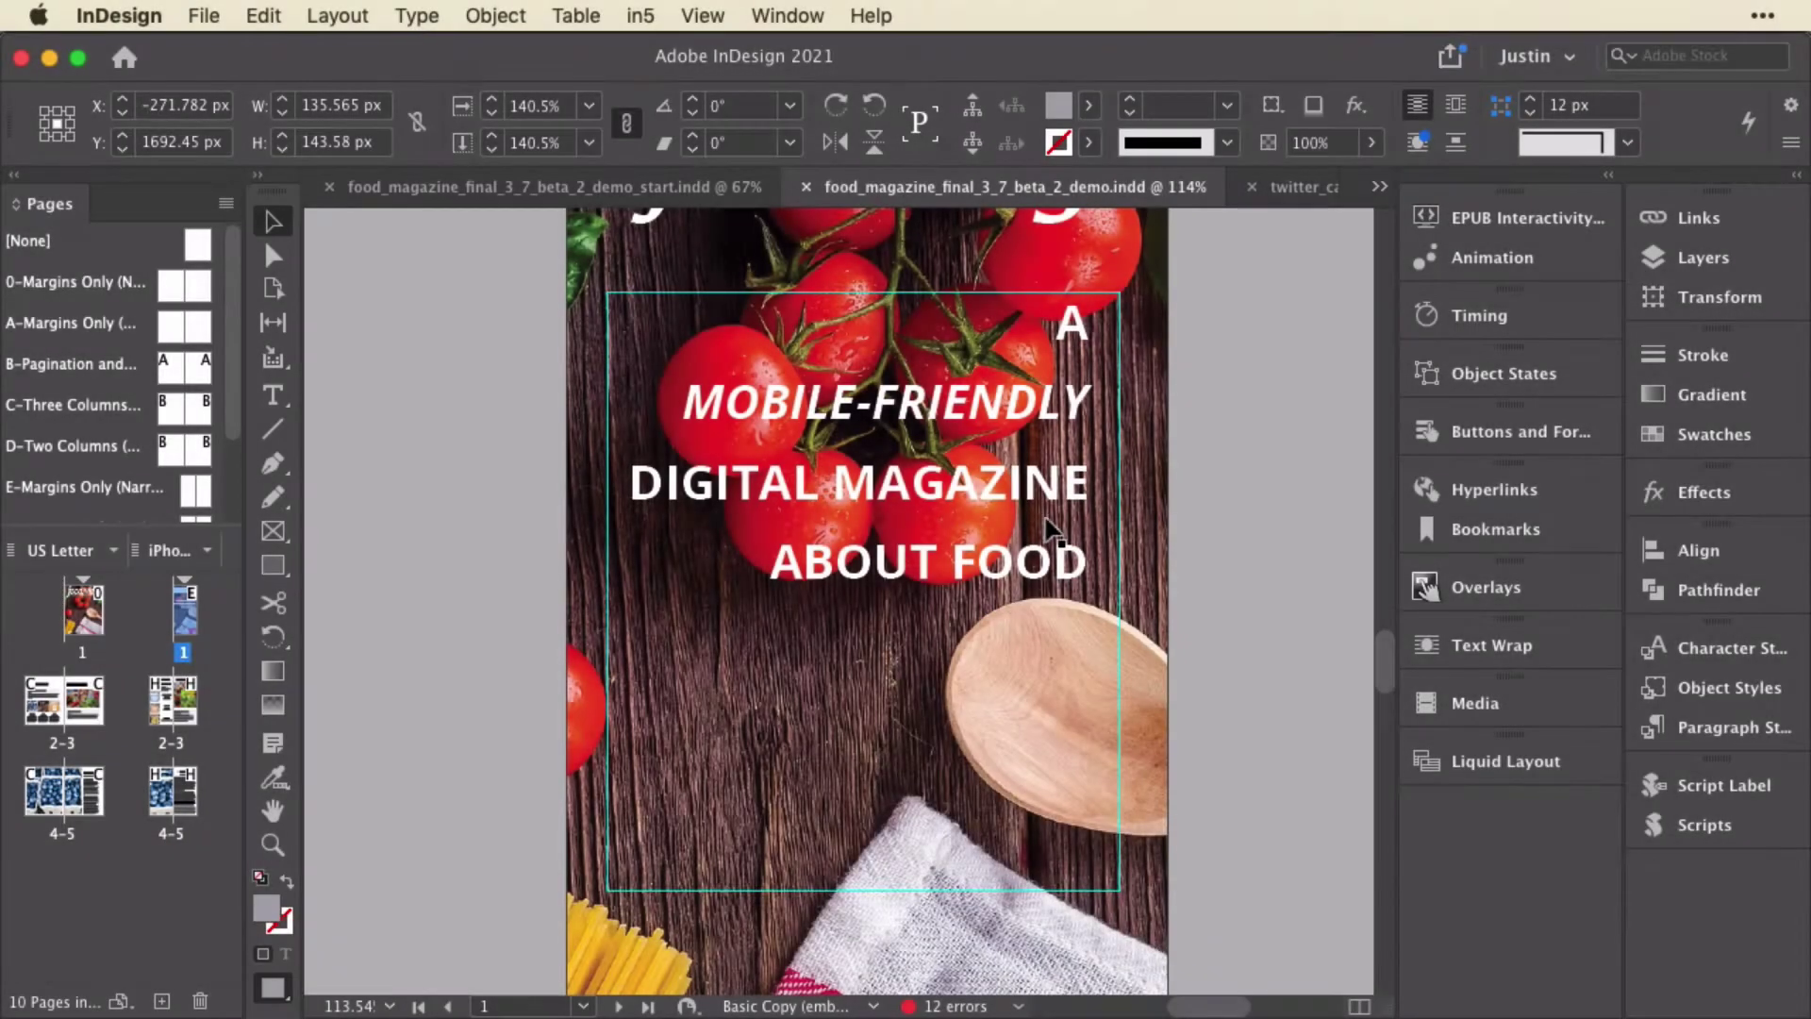
Launch in5's Export HTML5 dialog for the Food Magazine document.
click(645, 16)
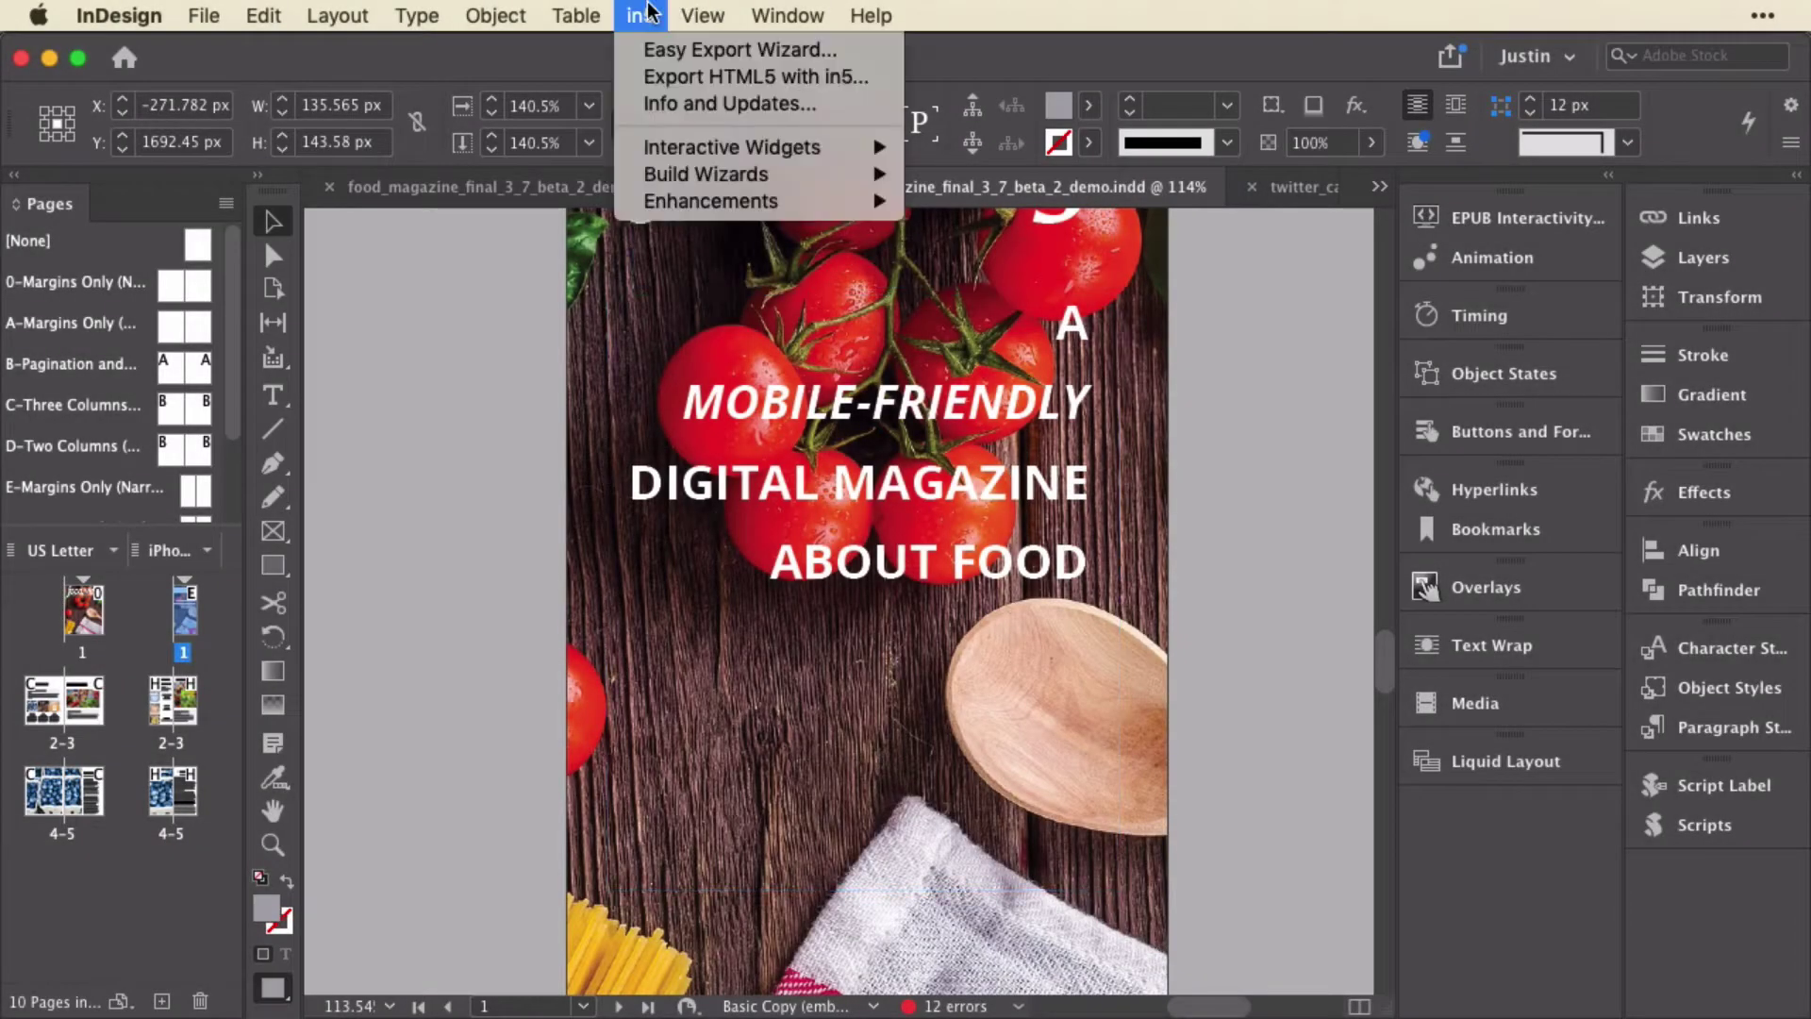
click(657, 78)
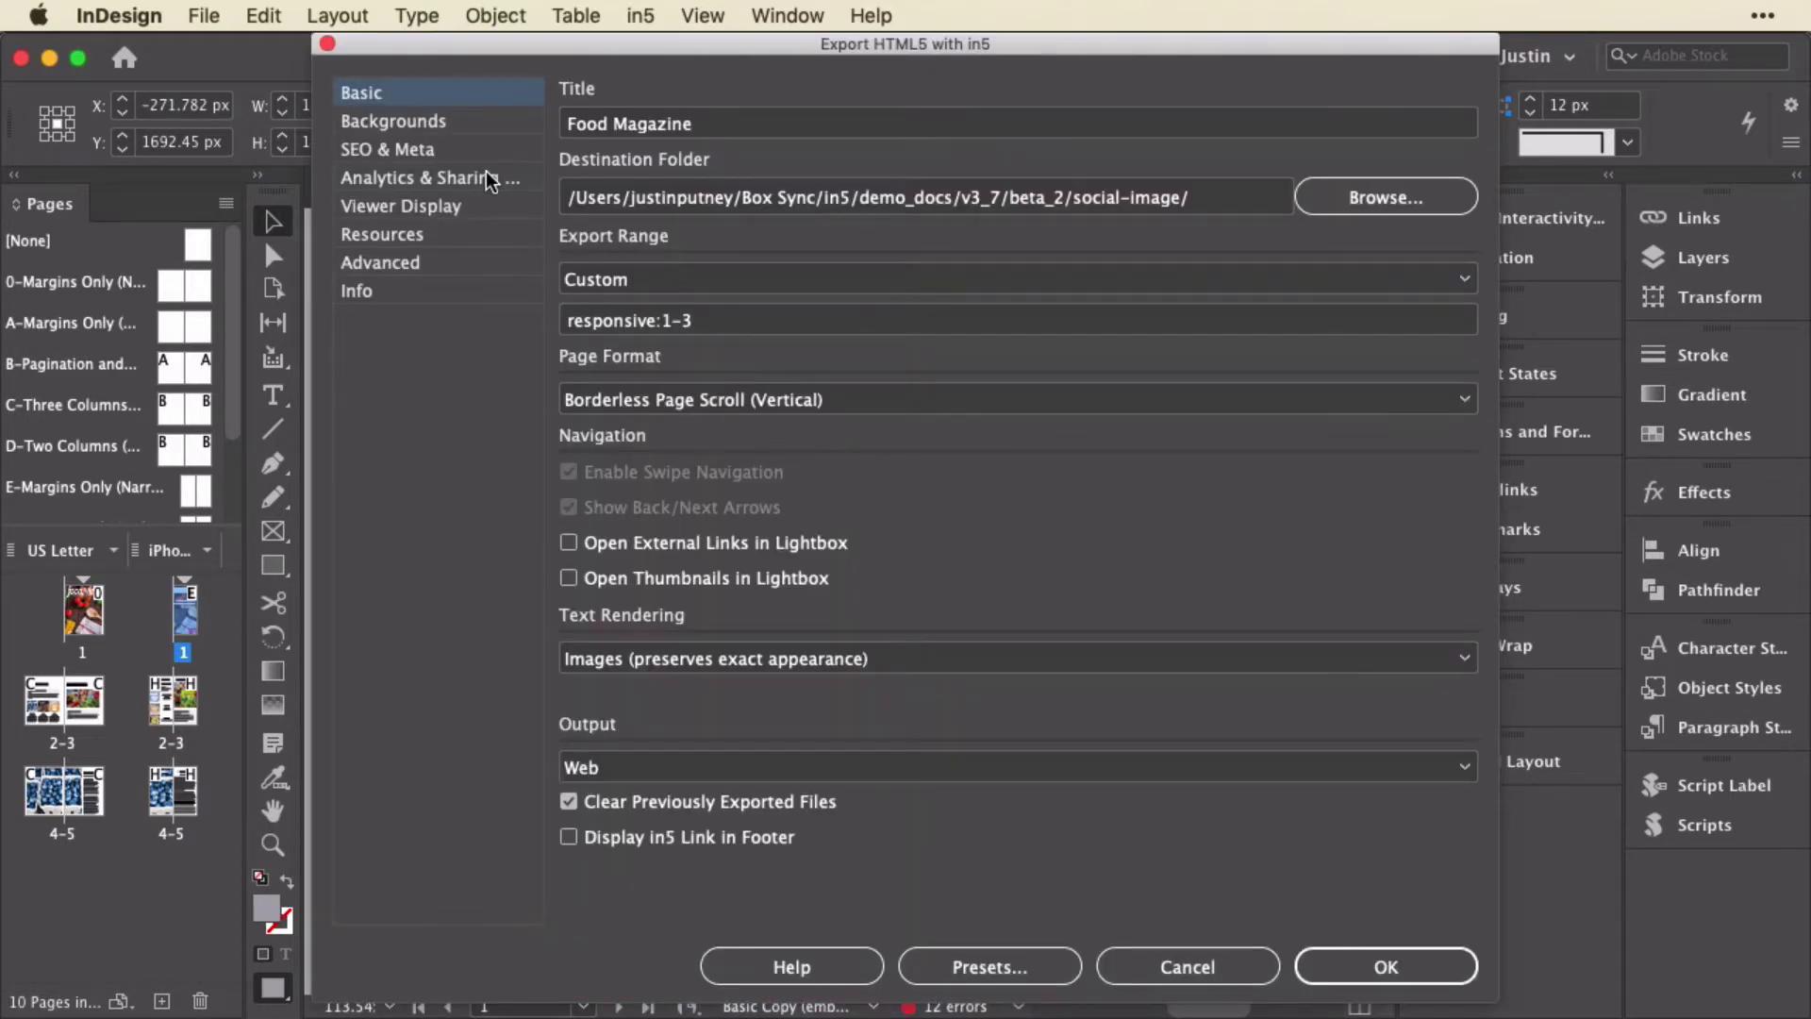
Review the Twitter, Facebook and LinkedIn sharing and twitter_card.jpg image, then check the SEO description.
click(490, 179)
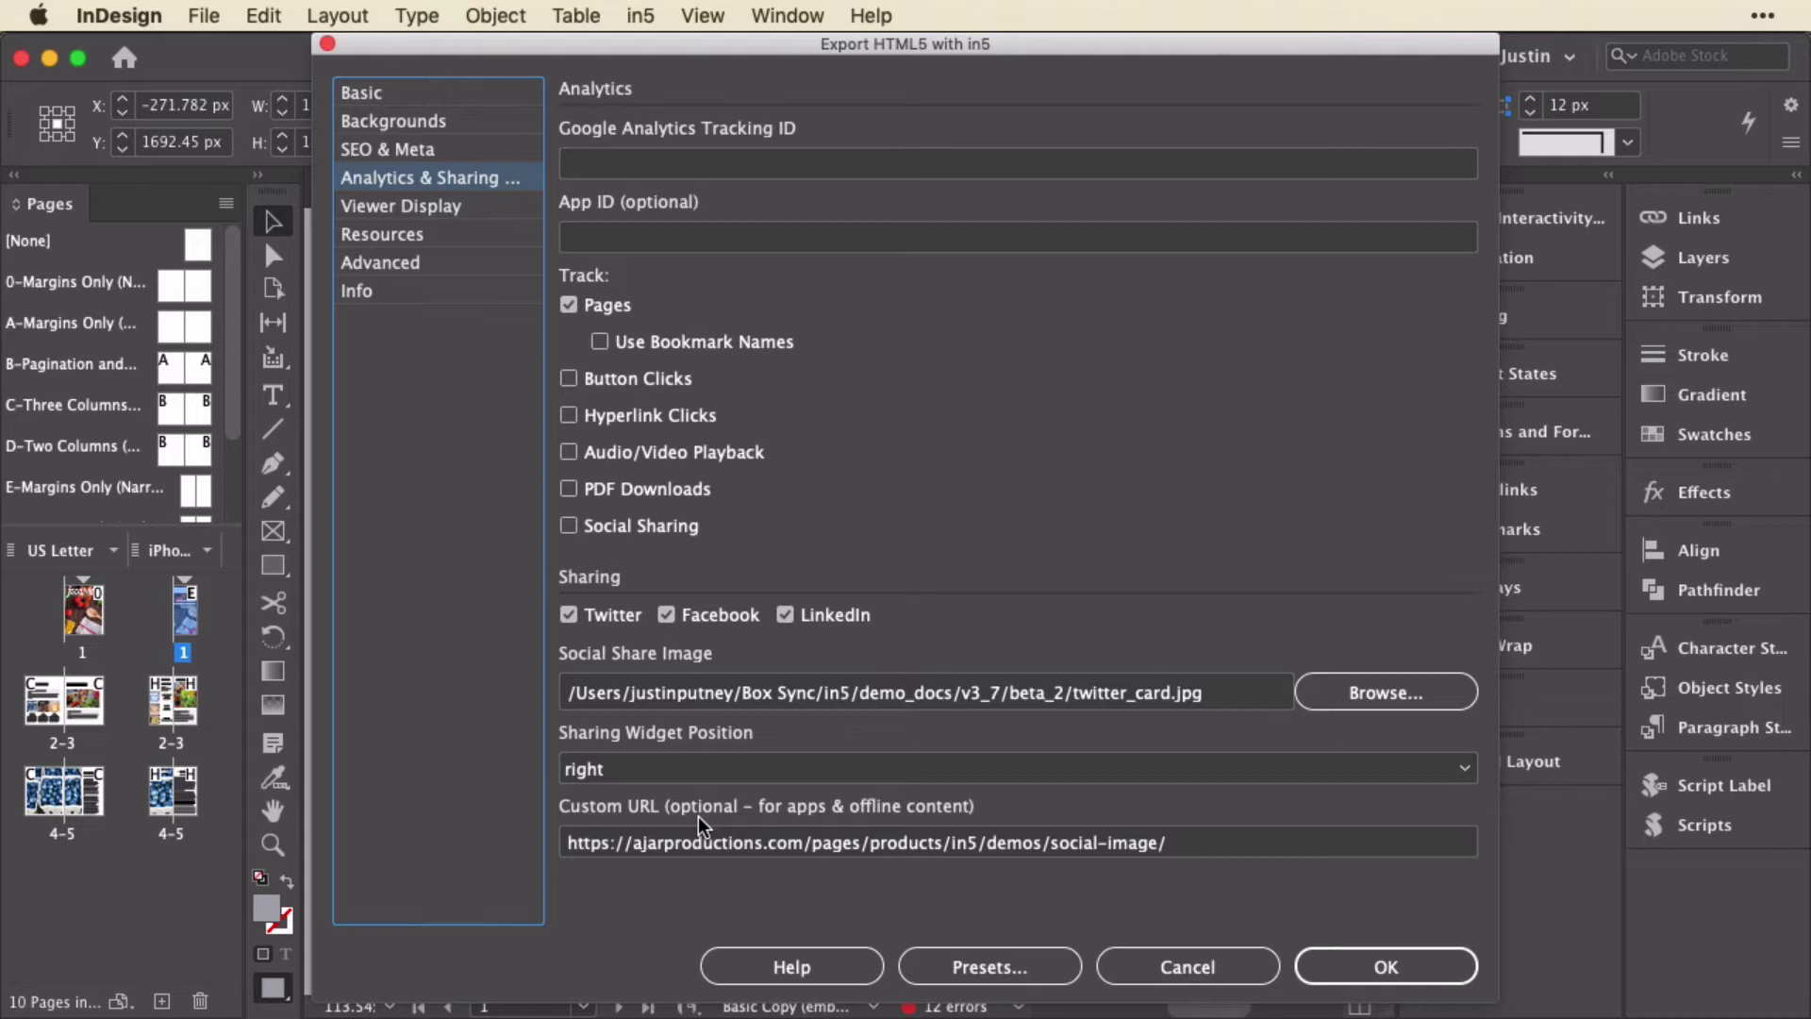
click(455, 149)
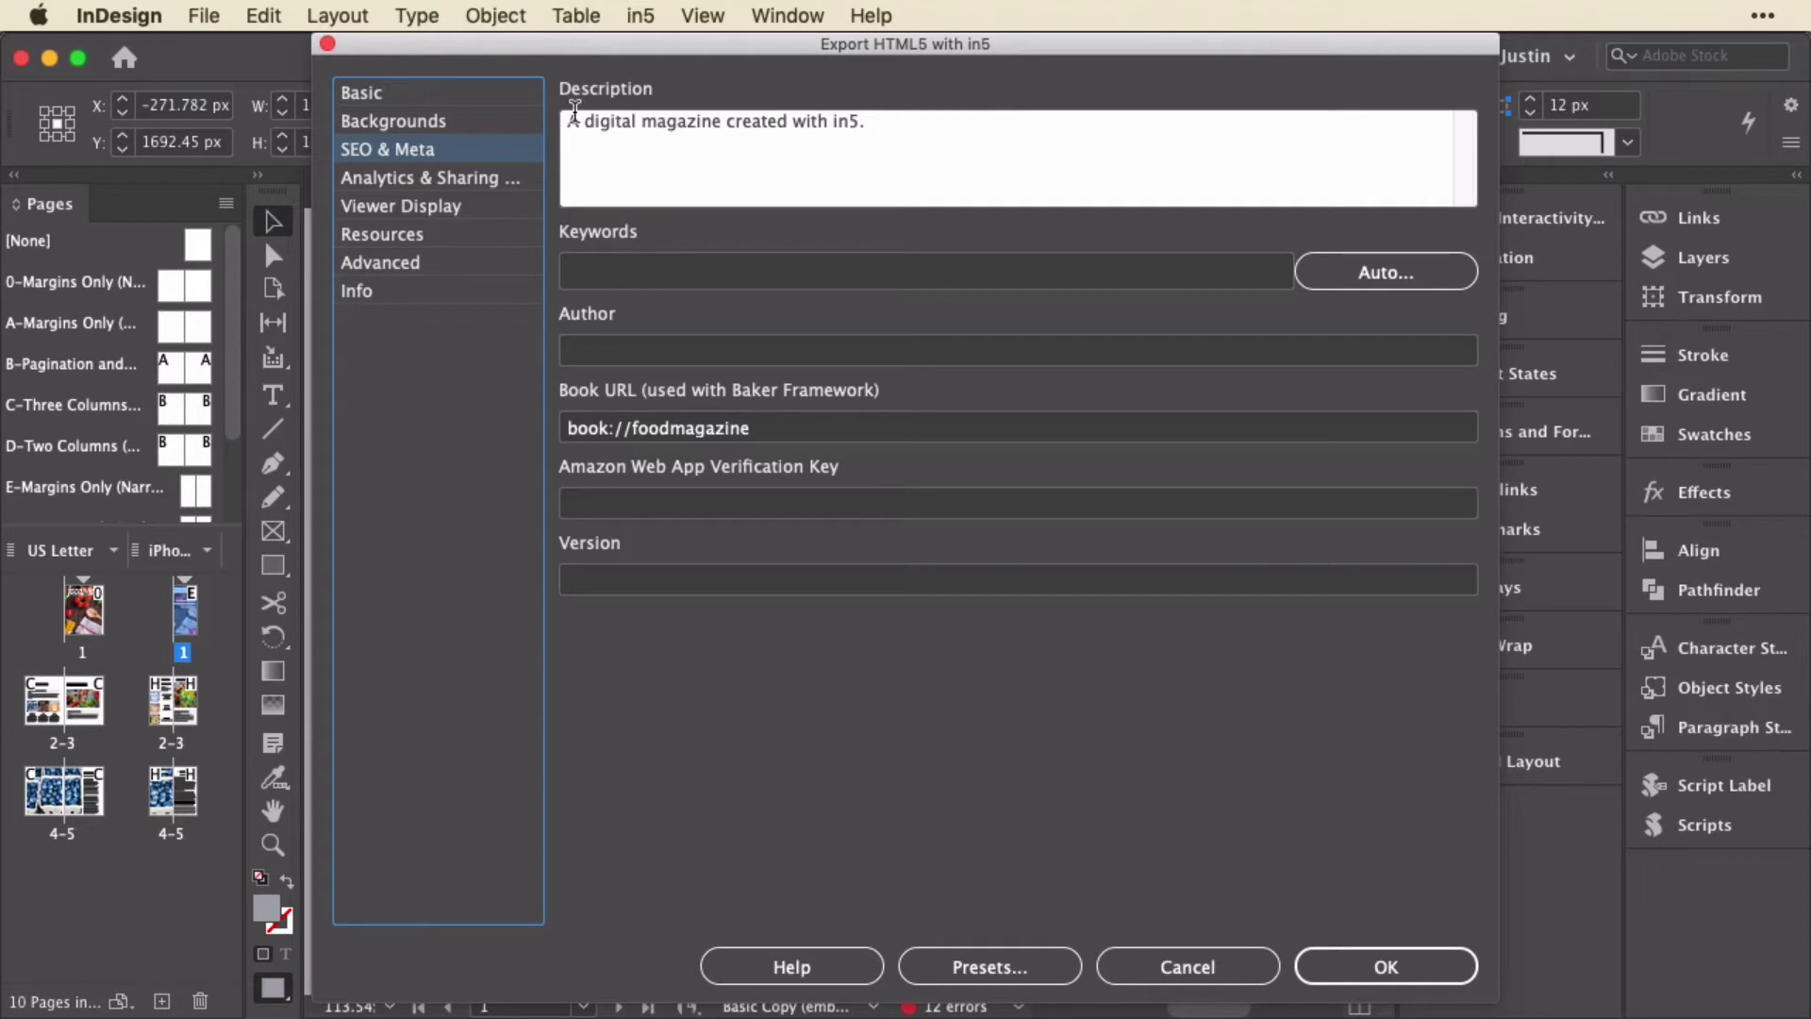
Confirm the Food Magazine title in Basic settings and export it to Chrome.
click(514, 90)
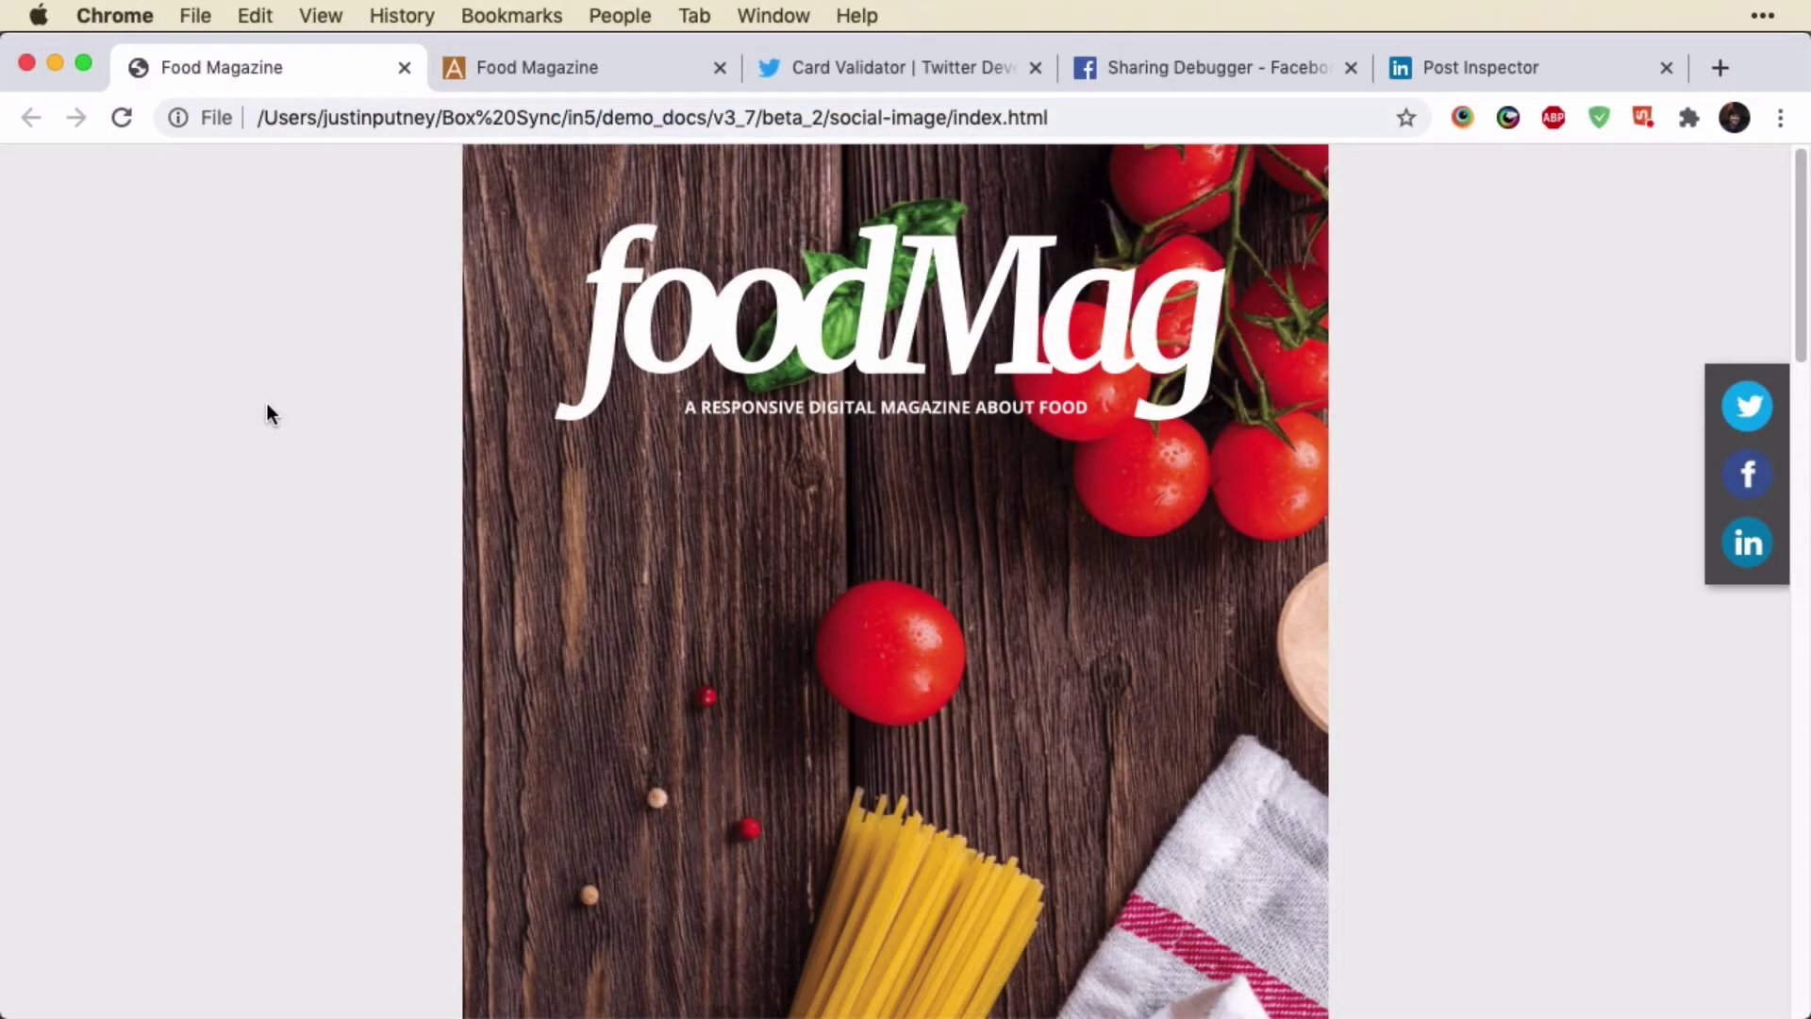
Try a Twitter share of the local page, highlighting its file:/// link.
click(1748, 405)
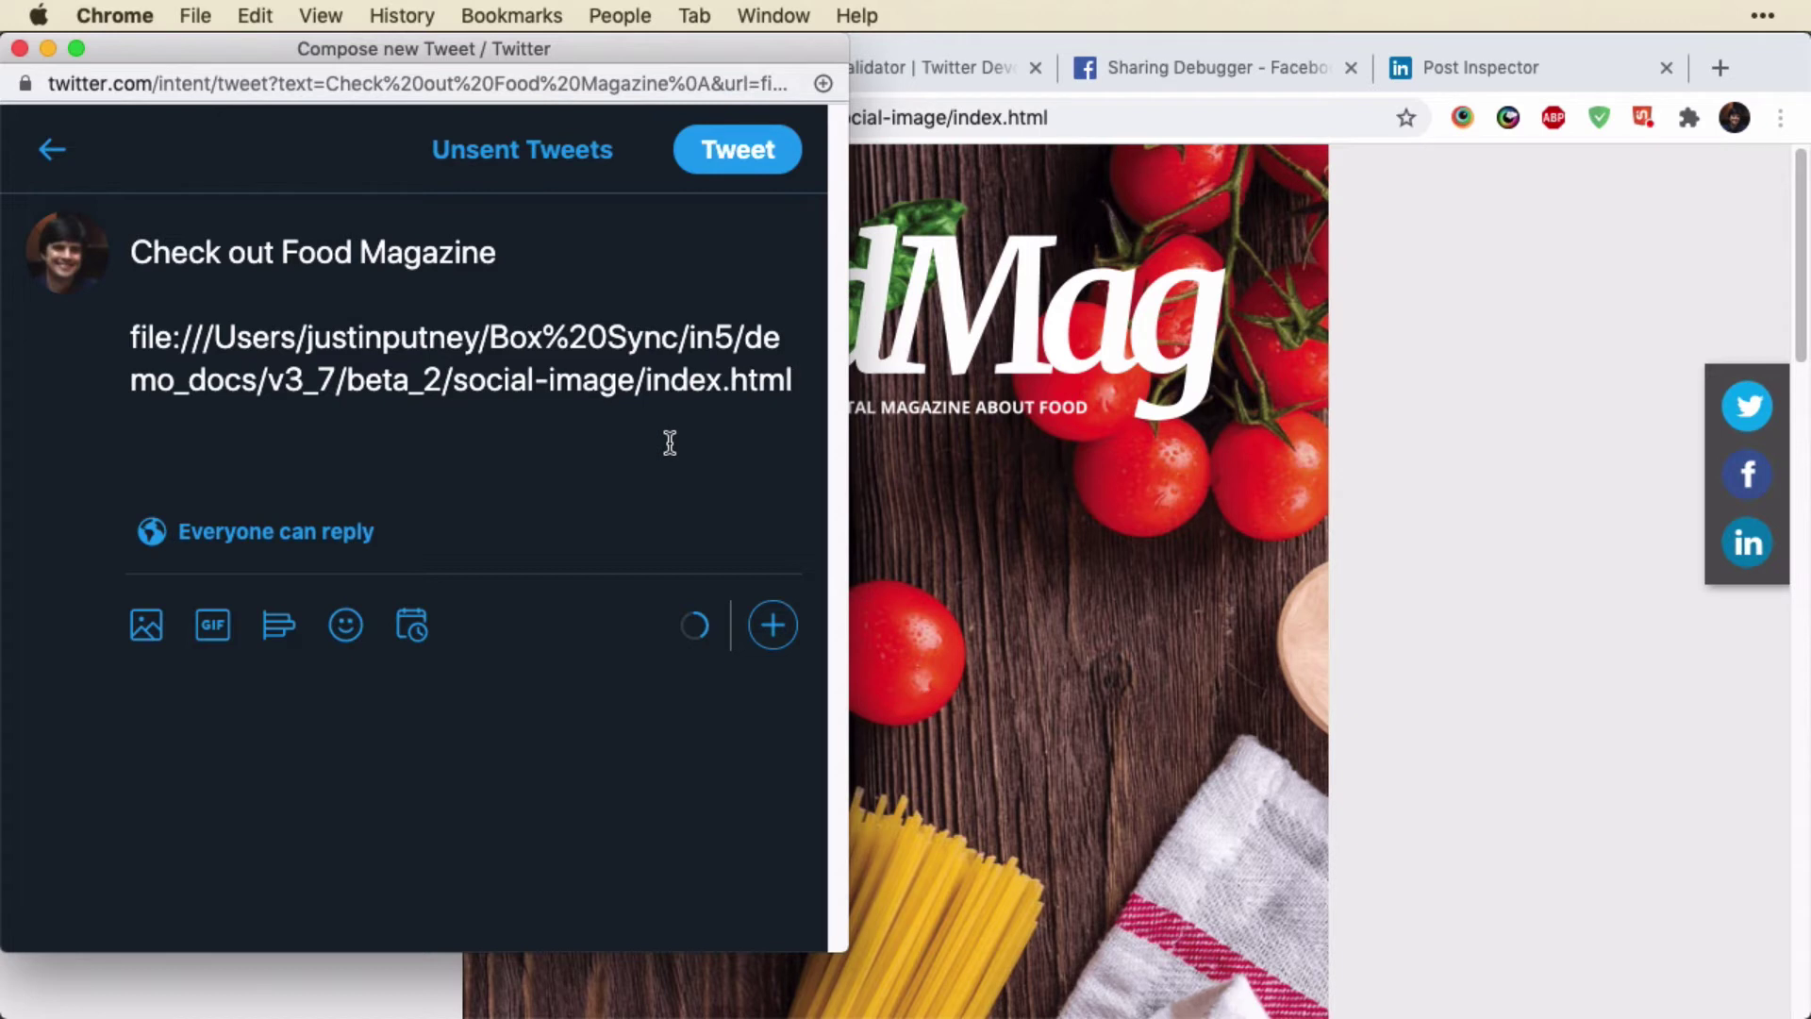
drag(131, 338, 210, 338)
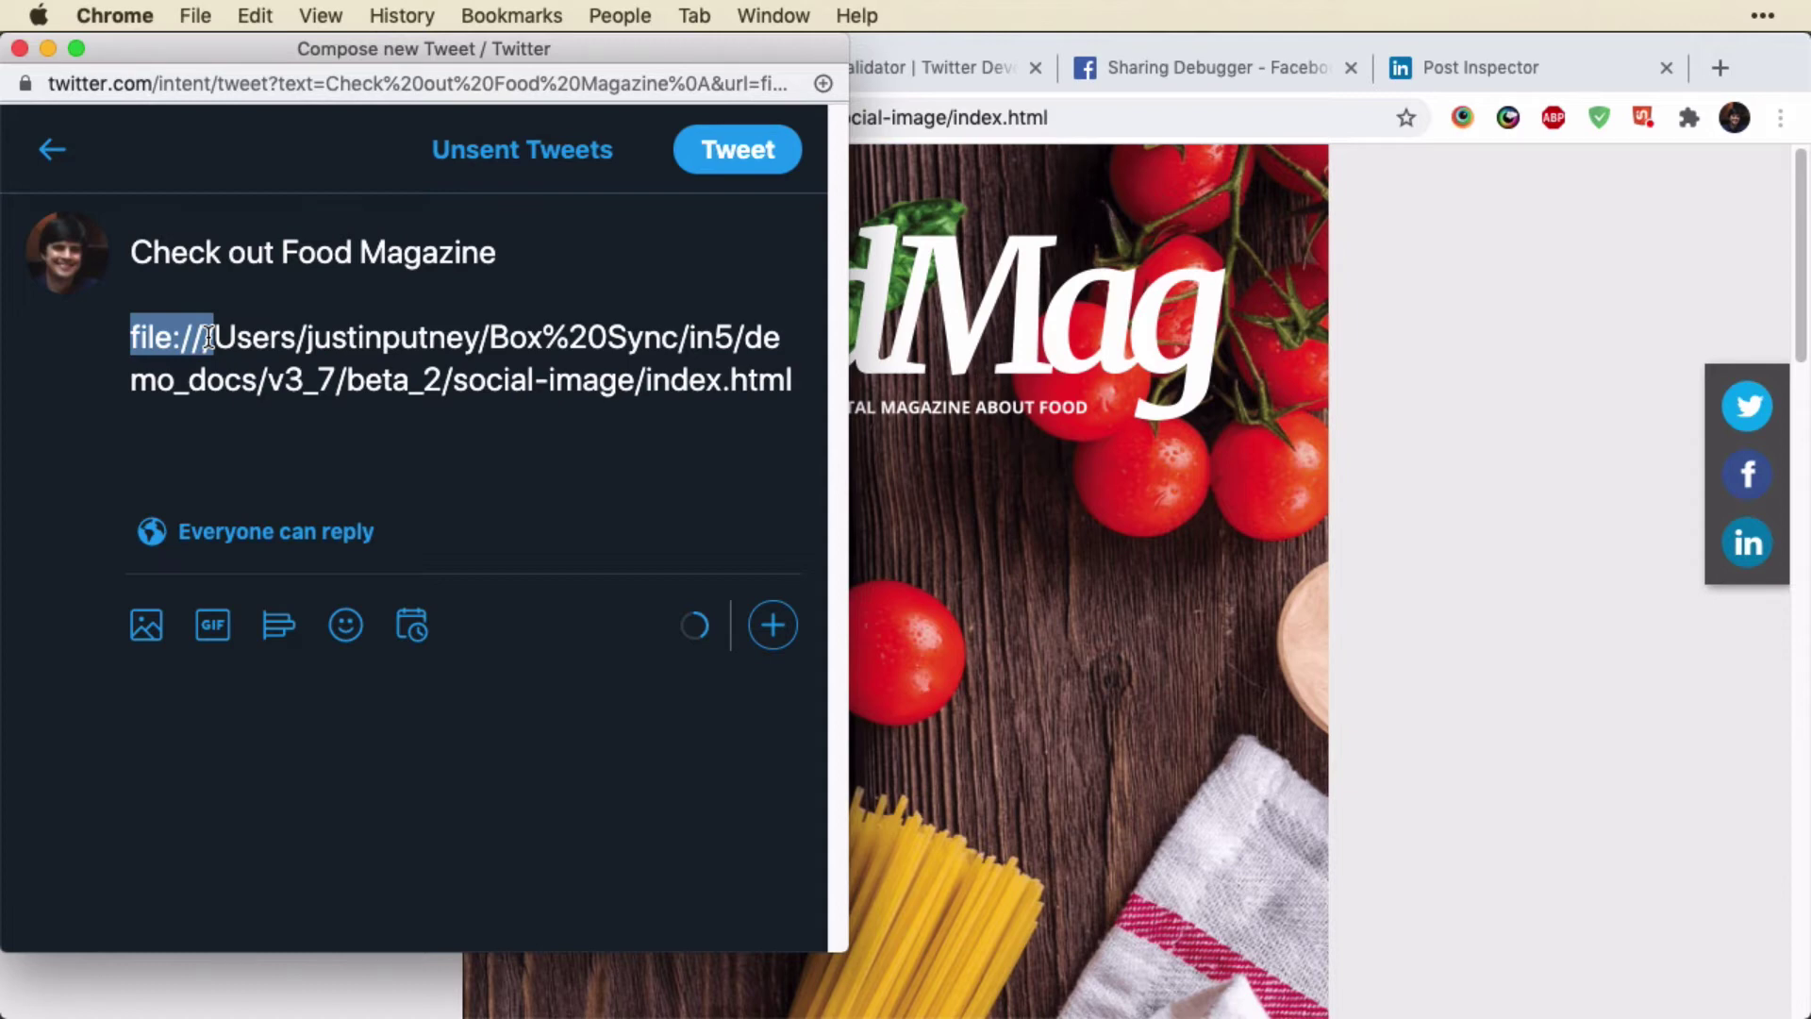
click(19, 48)
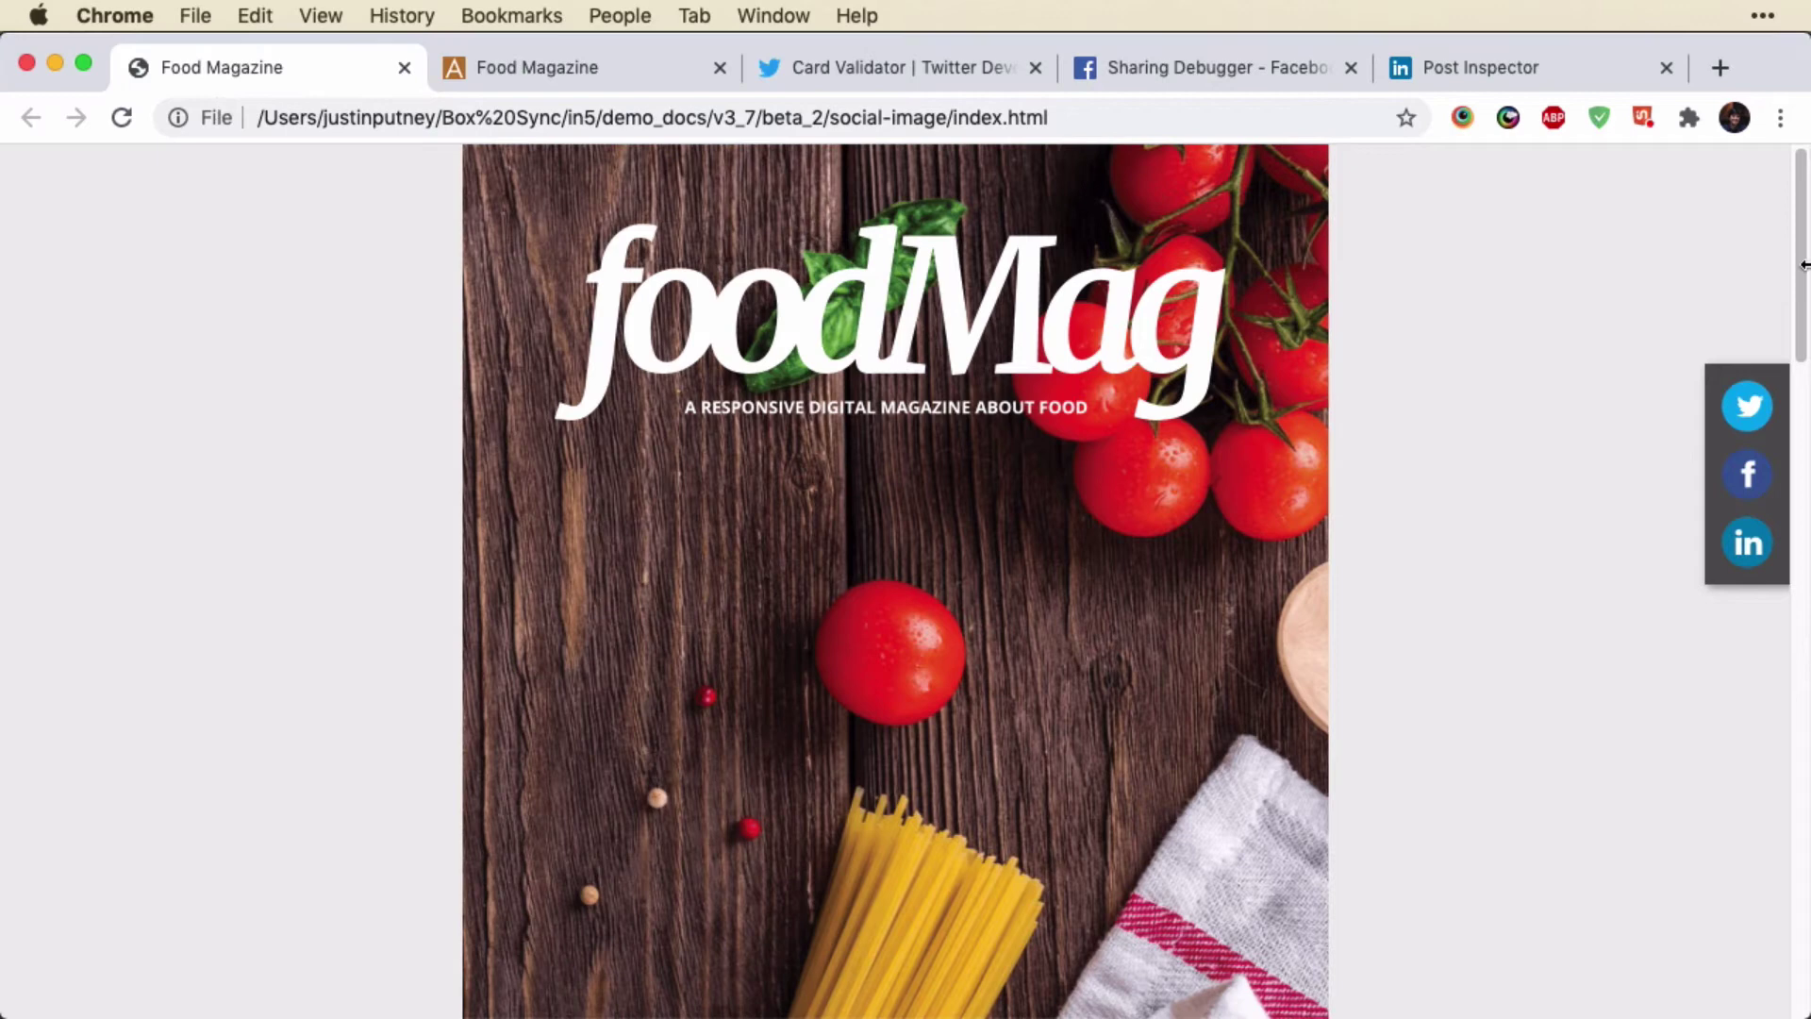
Try a Facebook share, dismiss the invalid URL error, and inspect the local file address.
click(1747, 475)
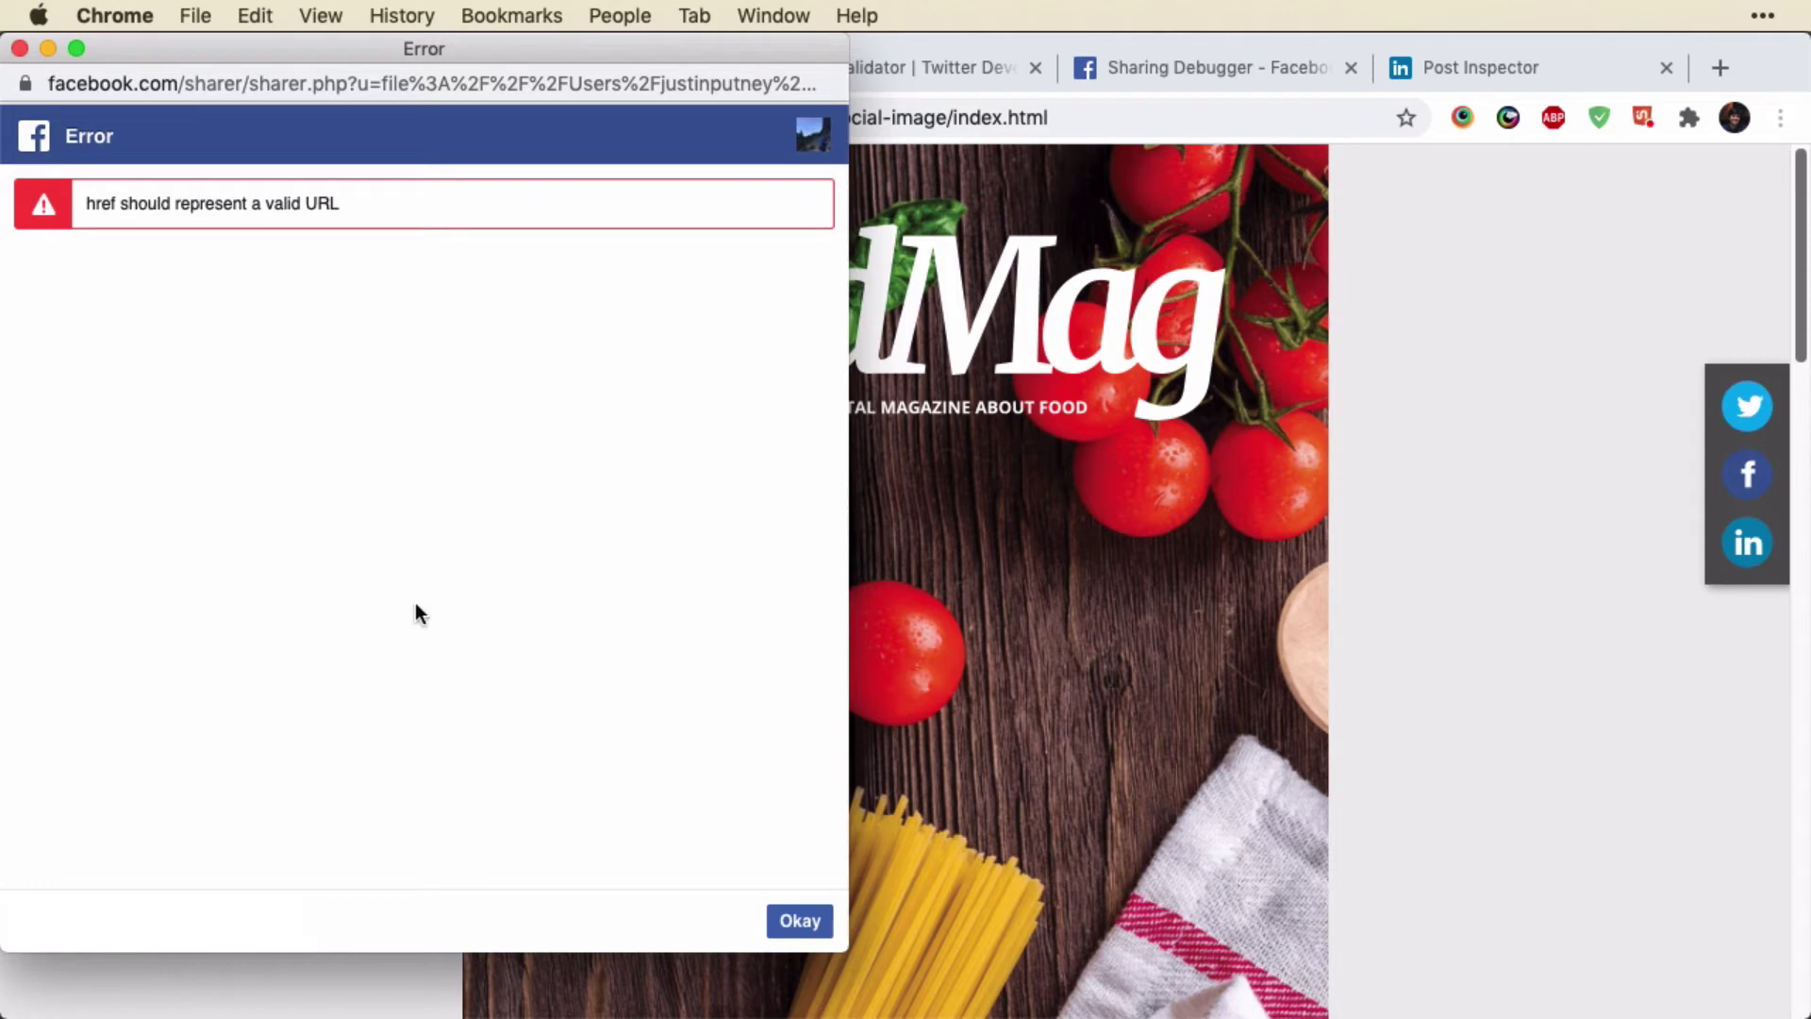
click(800, 920)
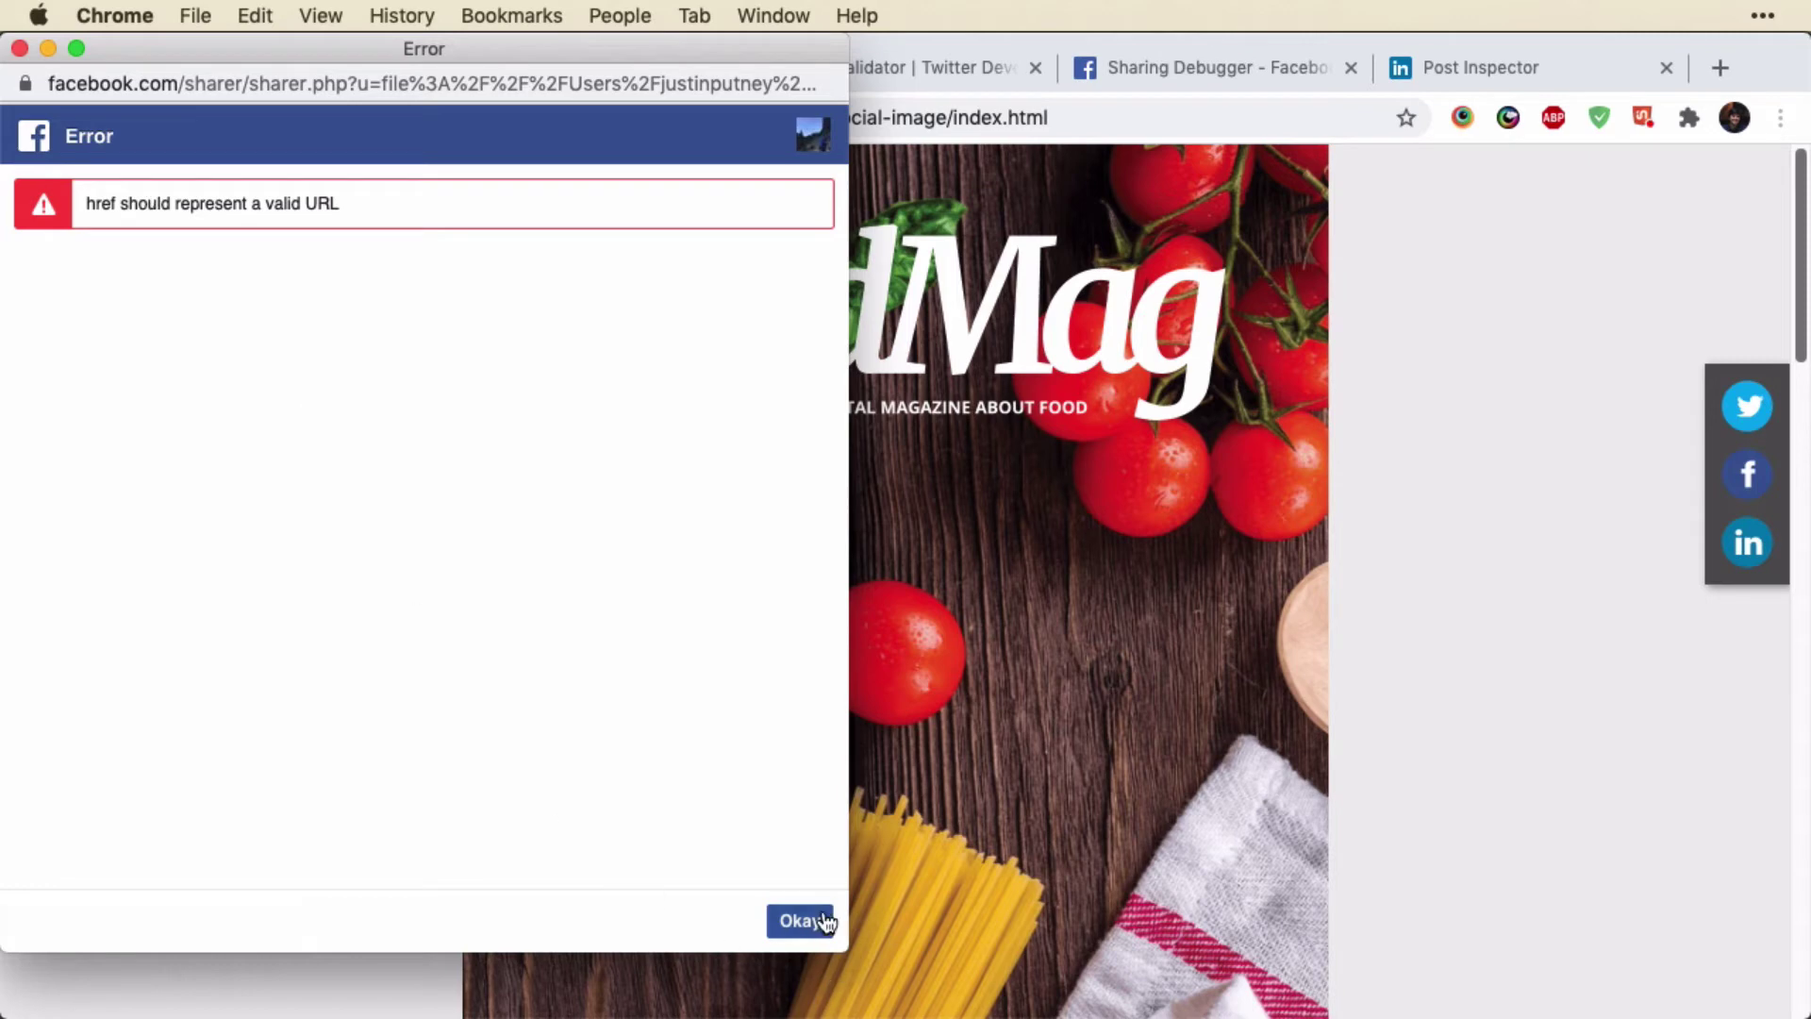
click(19, 48)
click(307, 120)
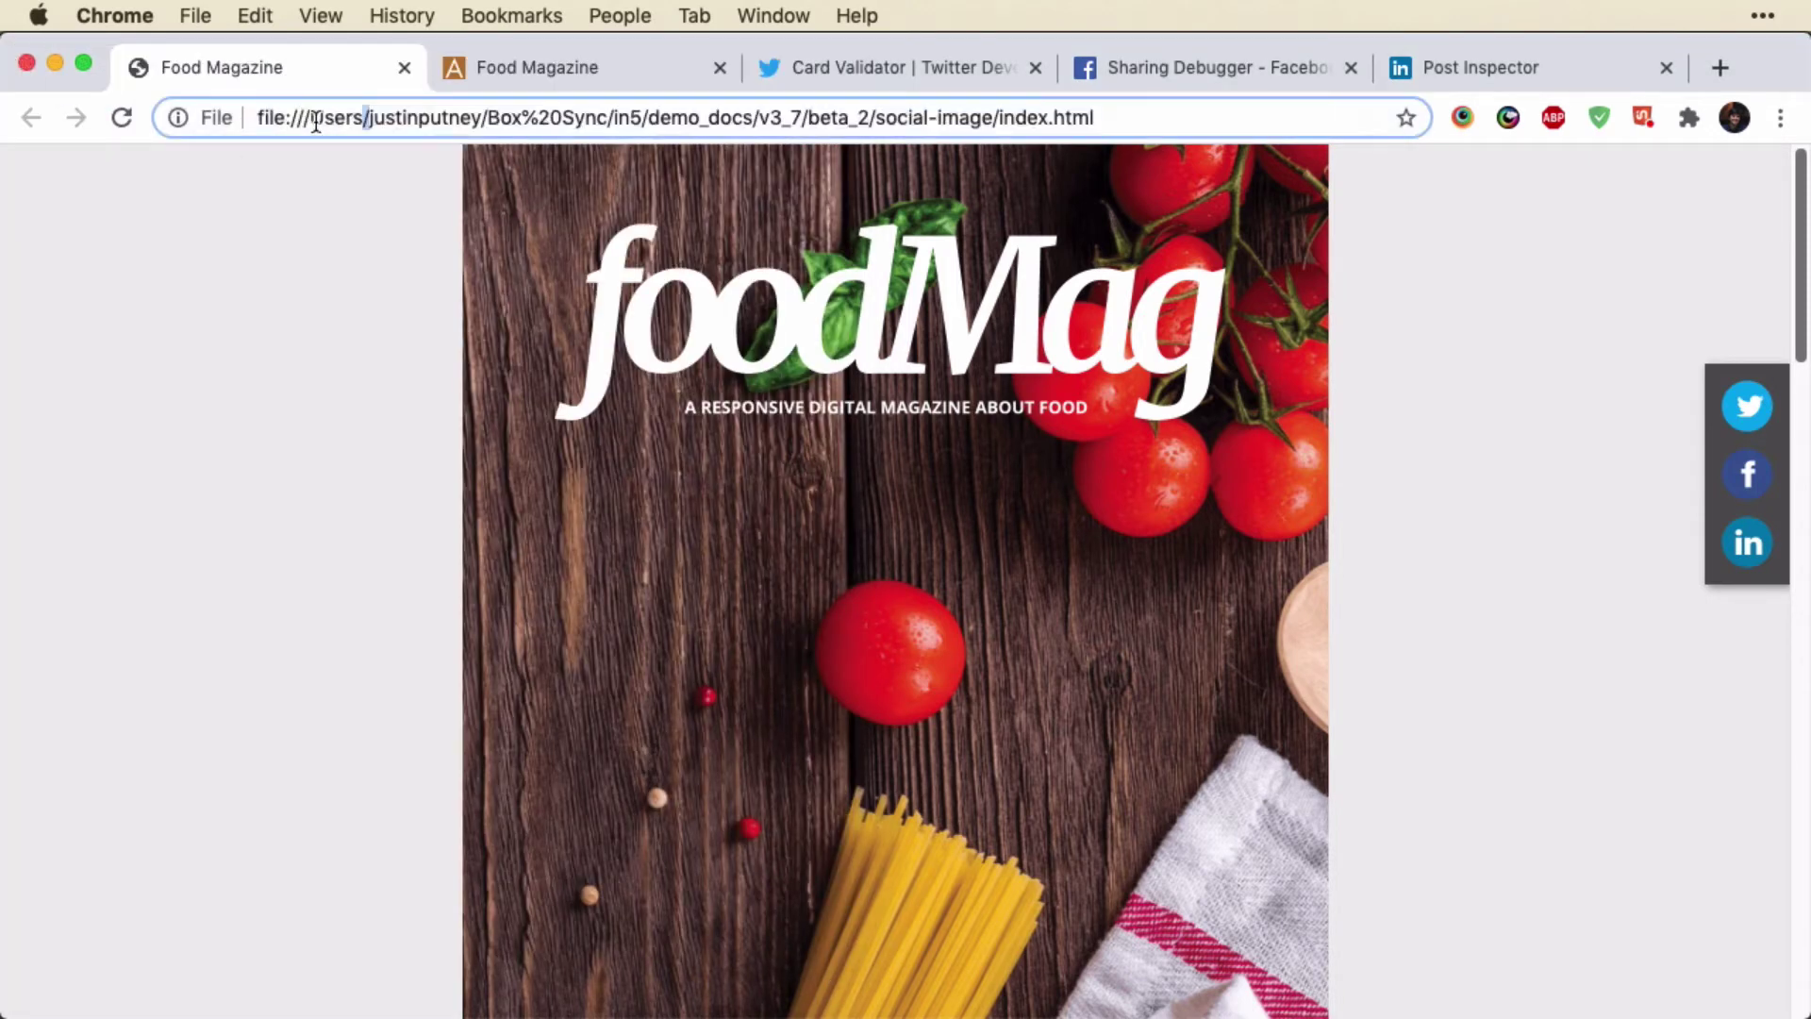
Switch to the hosted online Food Magazine and preview its Twitter share.
click(552, 77)
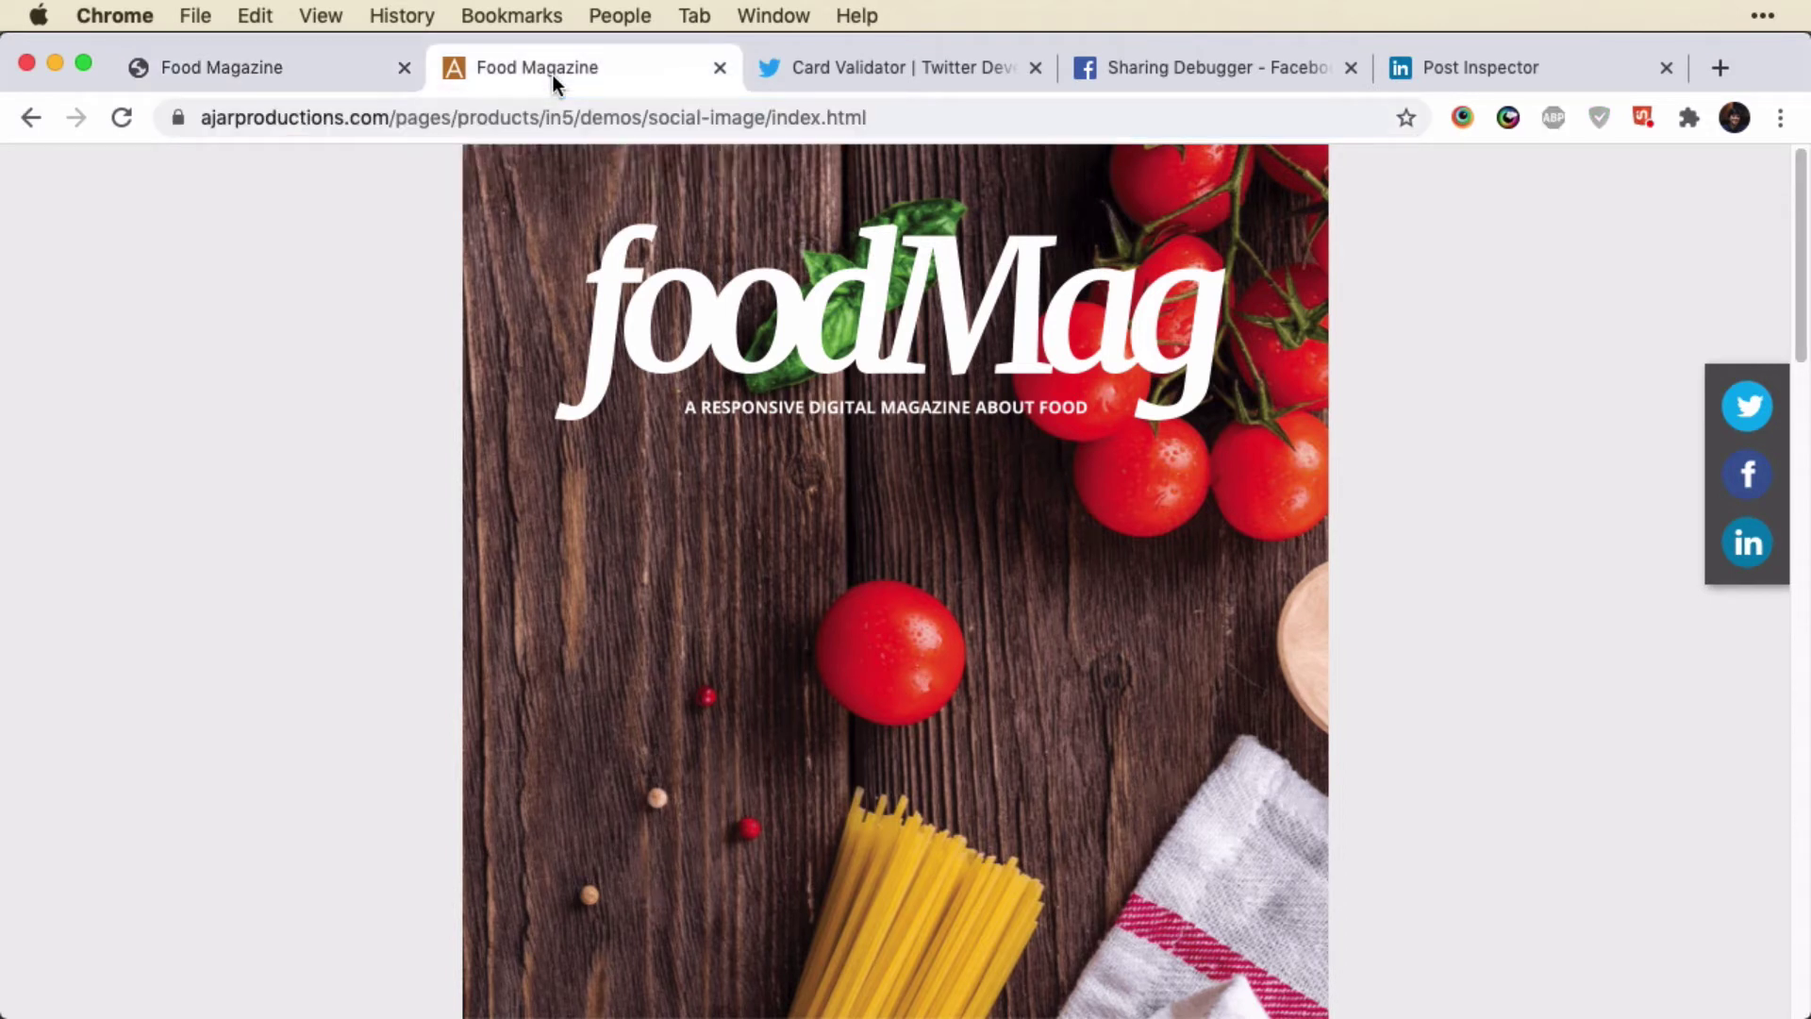
click(1769, 421)
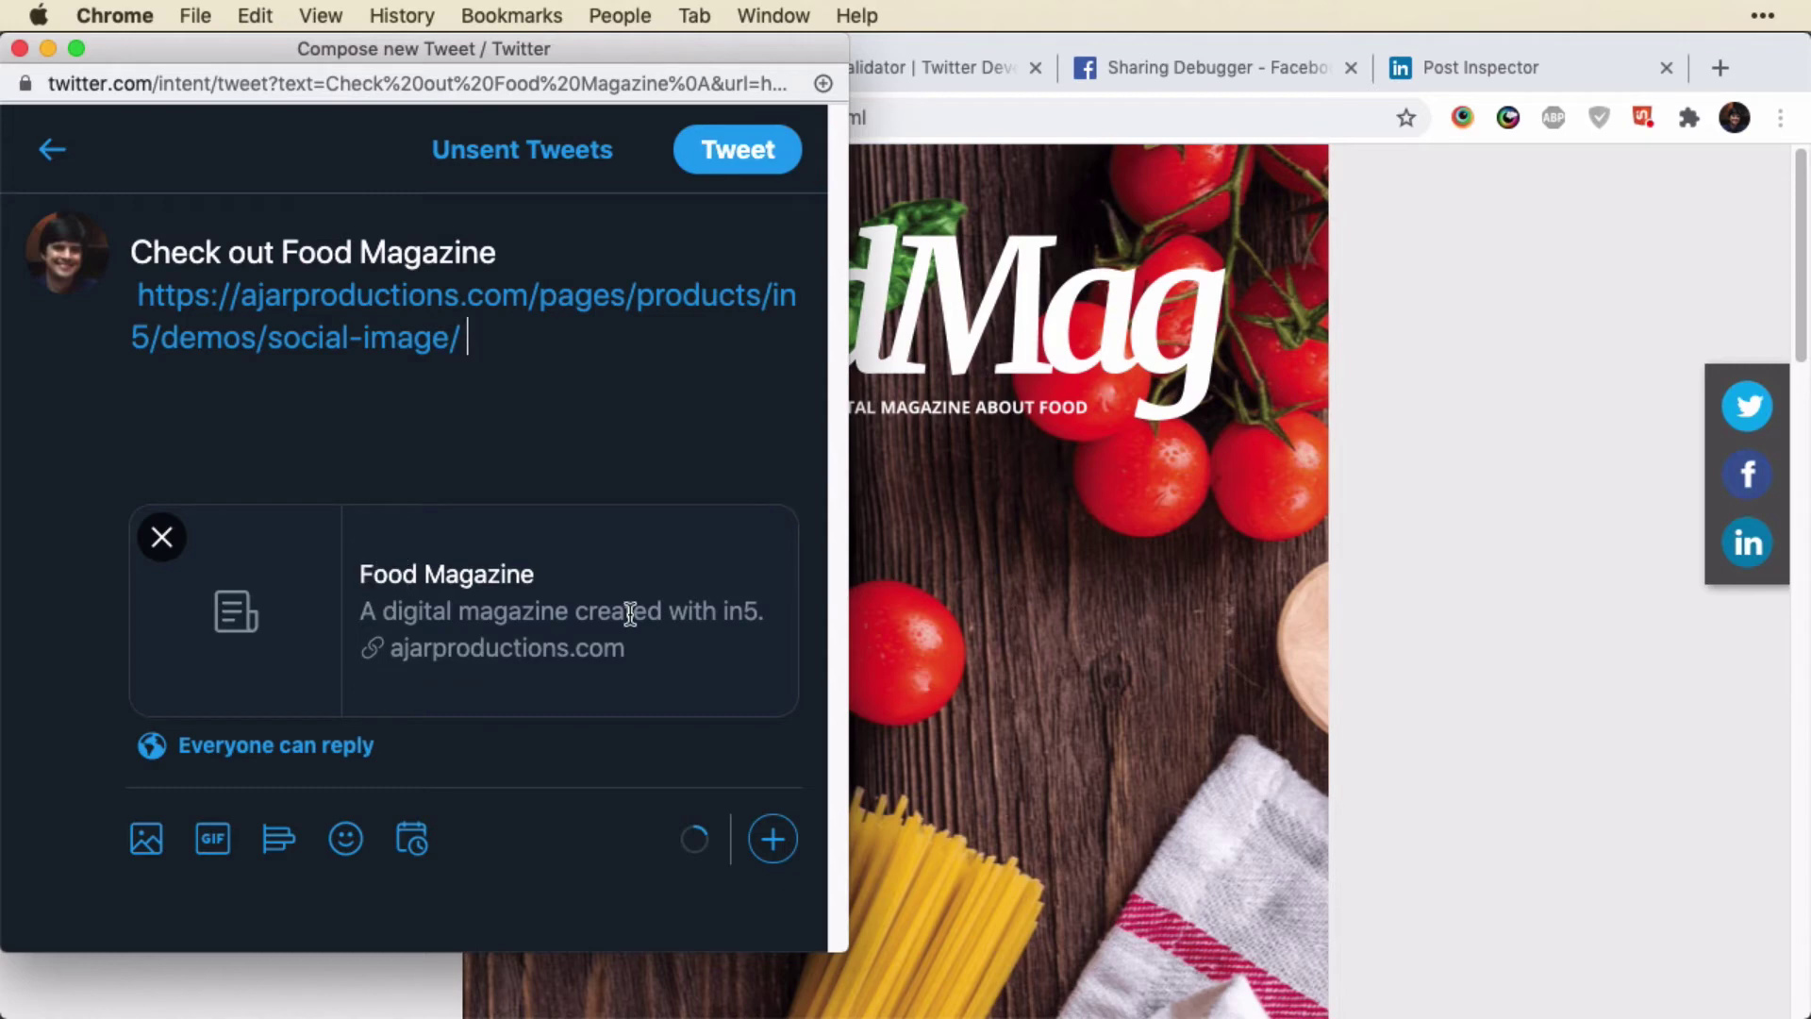
click(19, 50)
Preview the online magazine's Facebook and LinkedIn shares showing the foodMag image and title.
click(1751, 478)
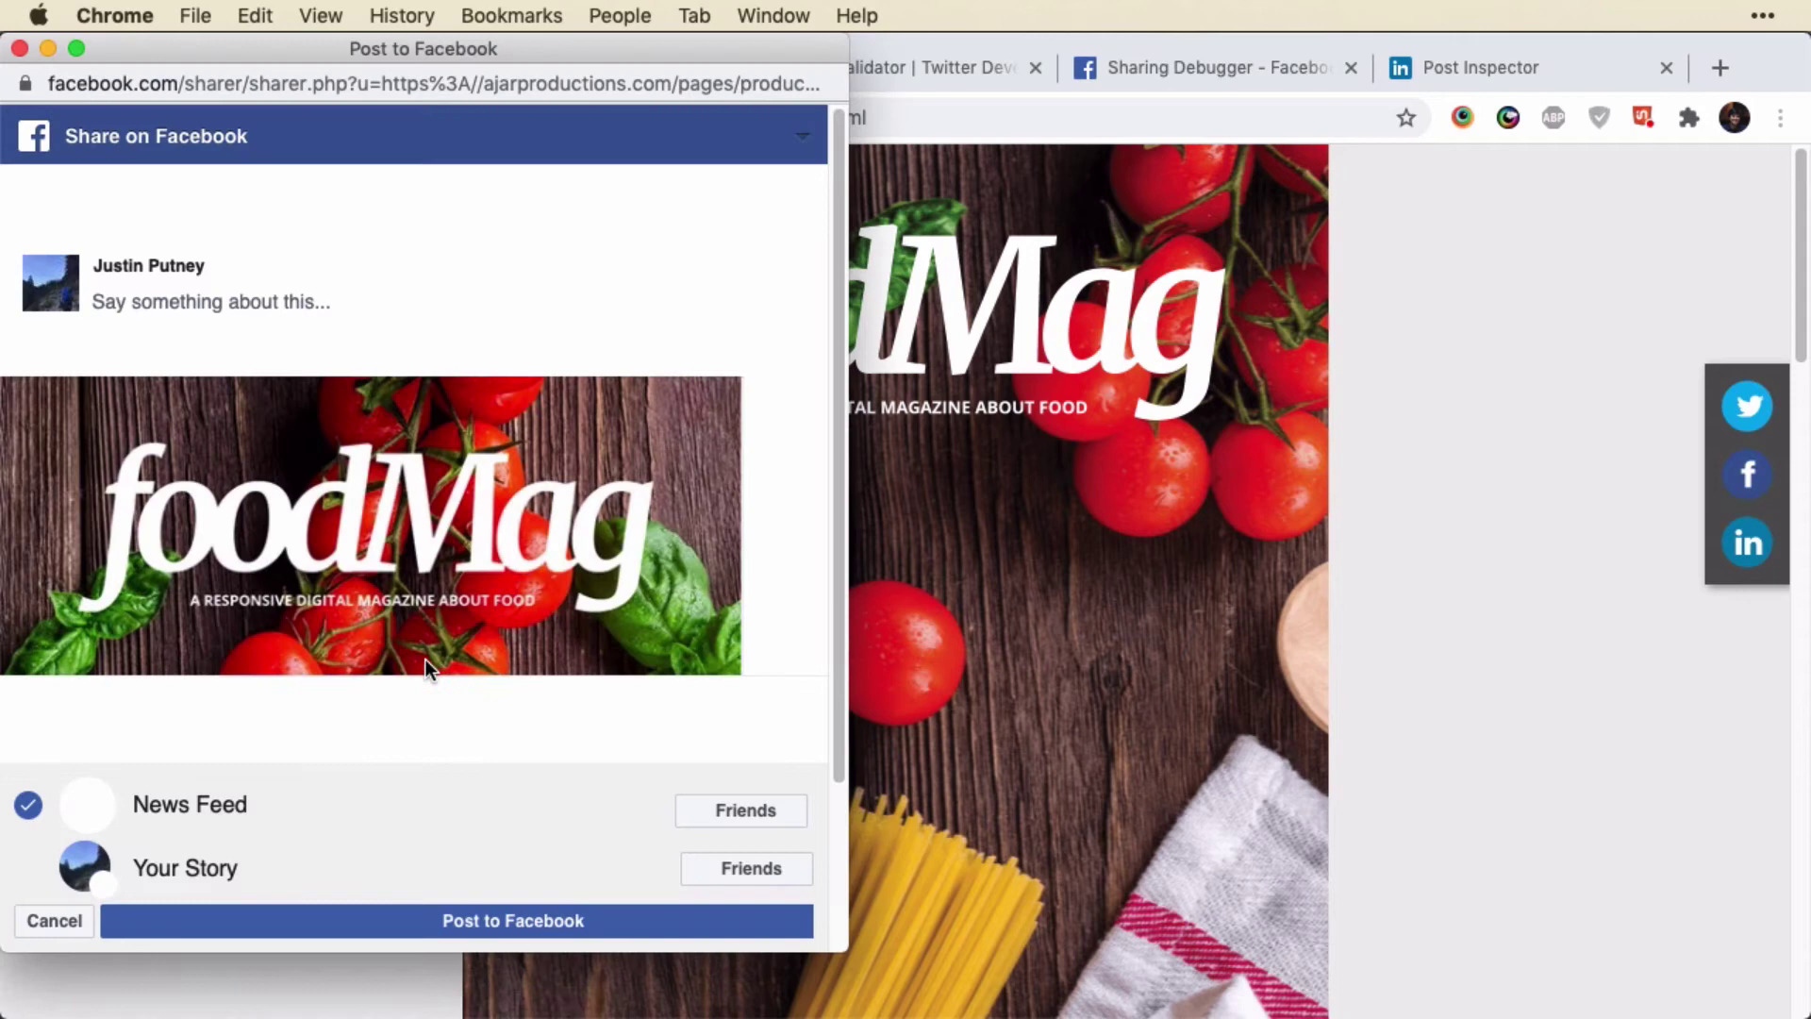
scroll(324, 549, down, 3)
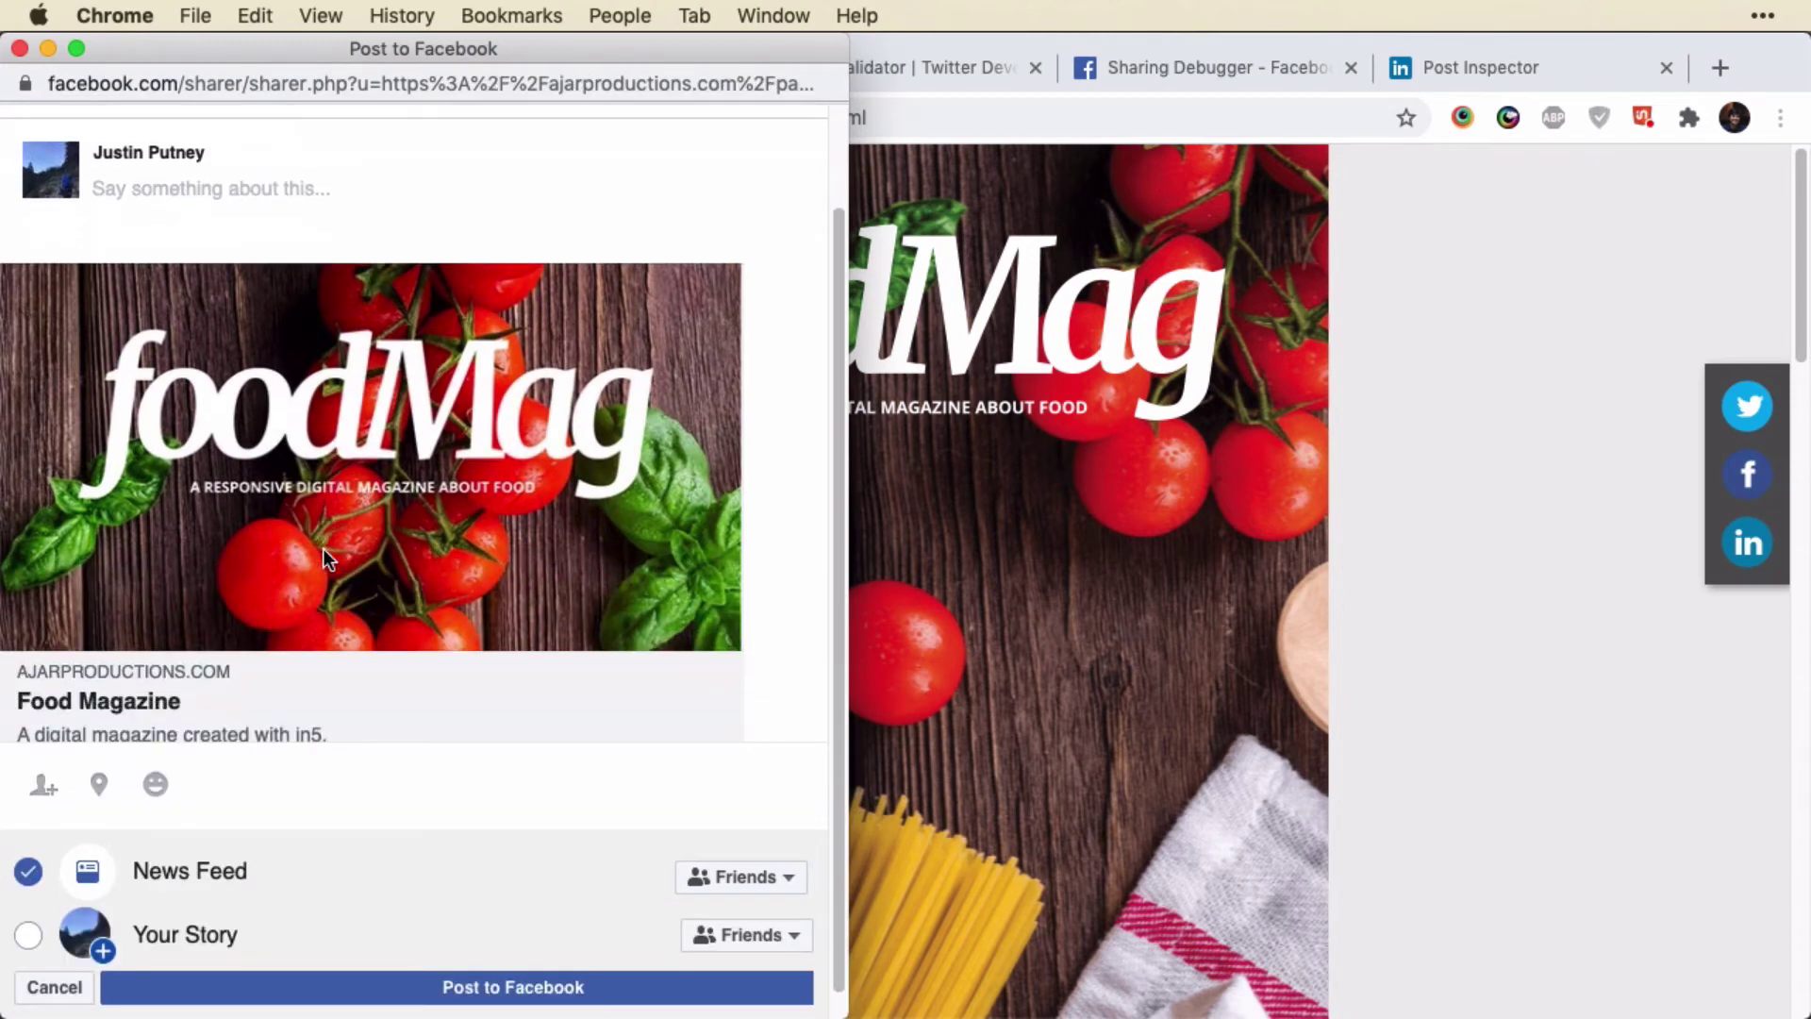
click(19, 49)
click(1747, 543)
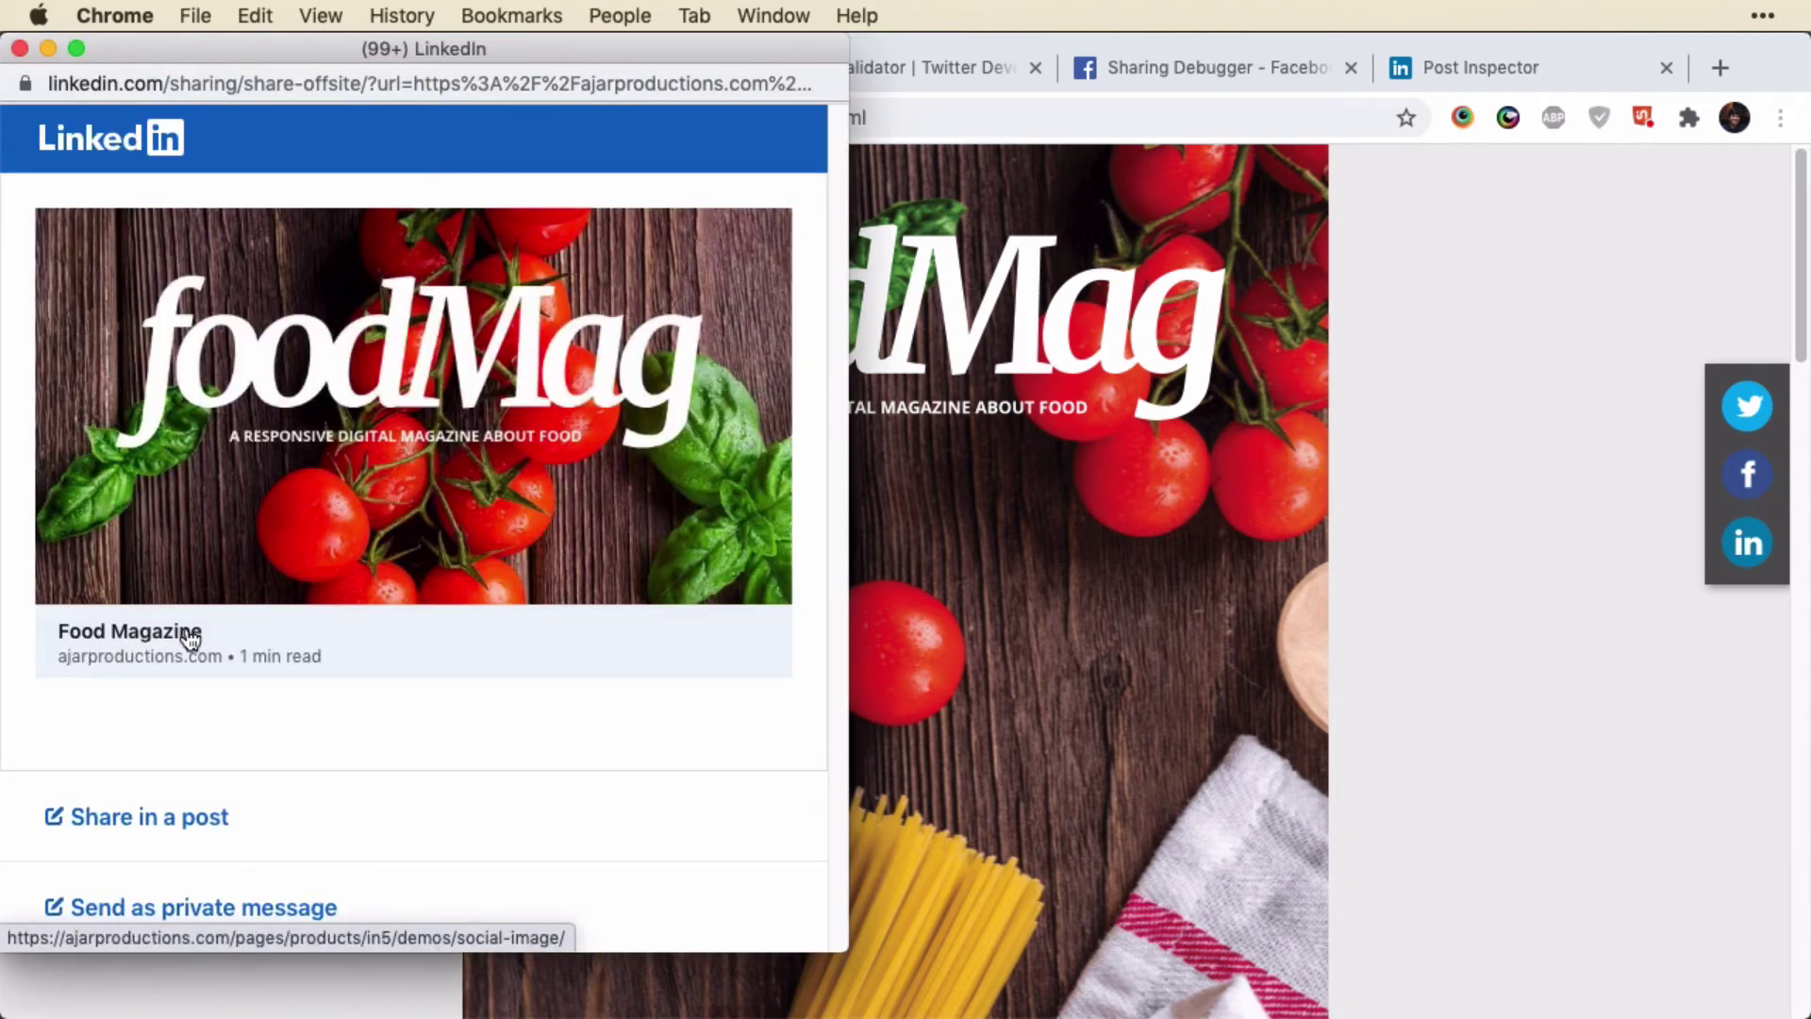
click(19, 49)
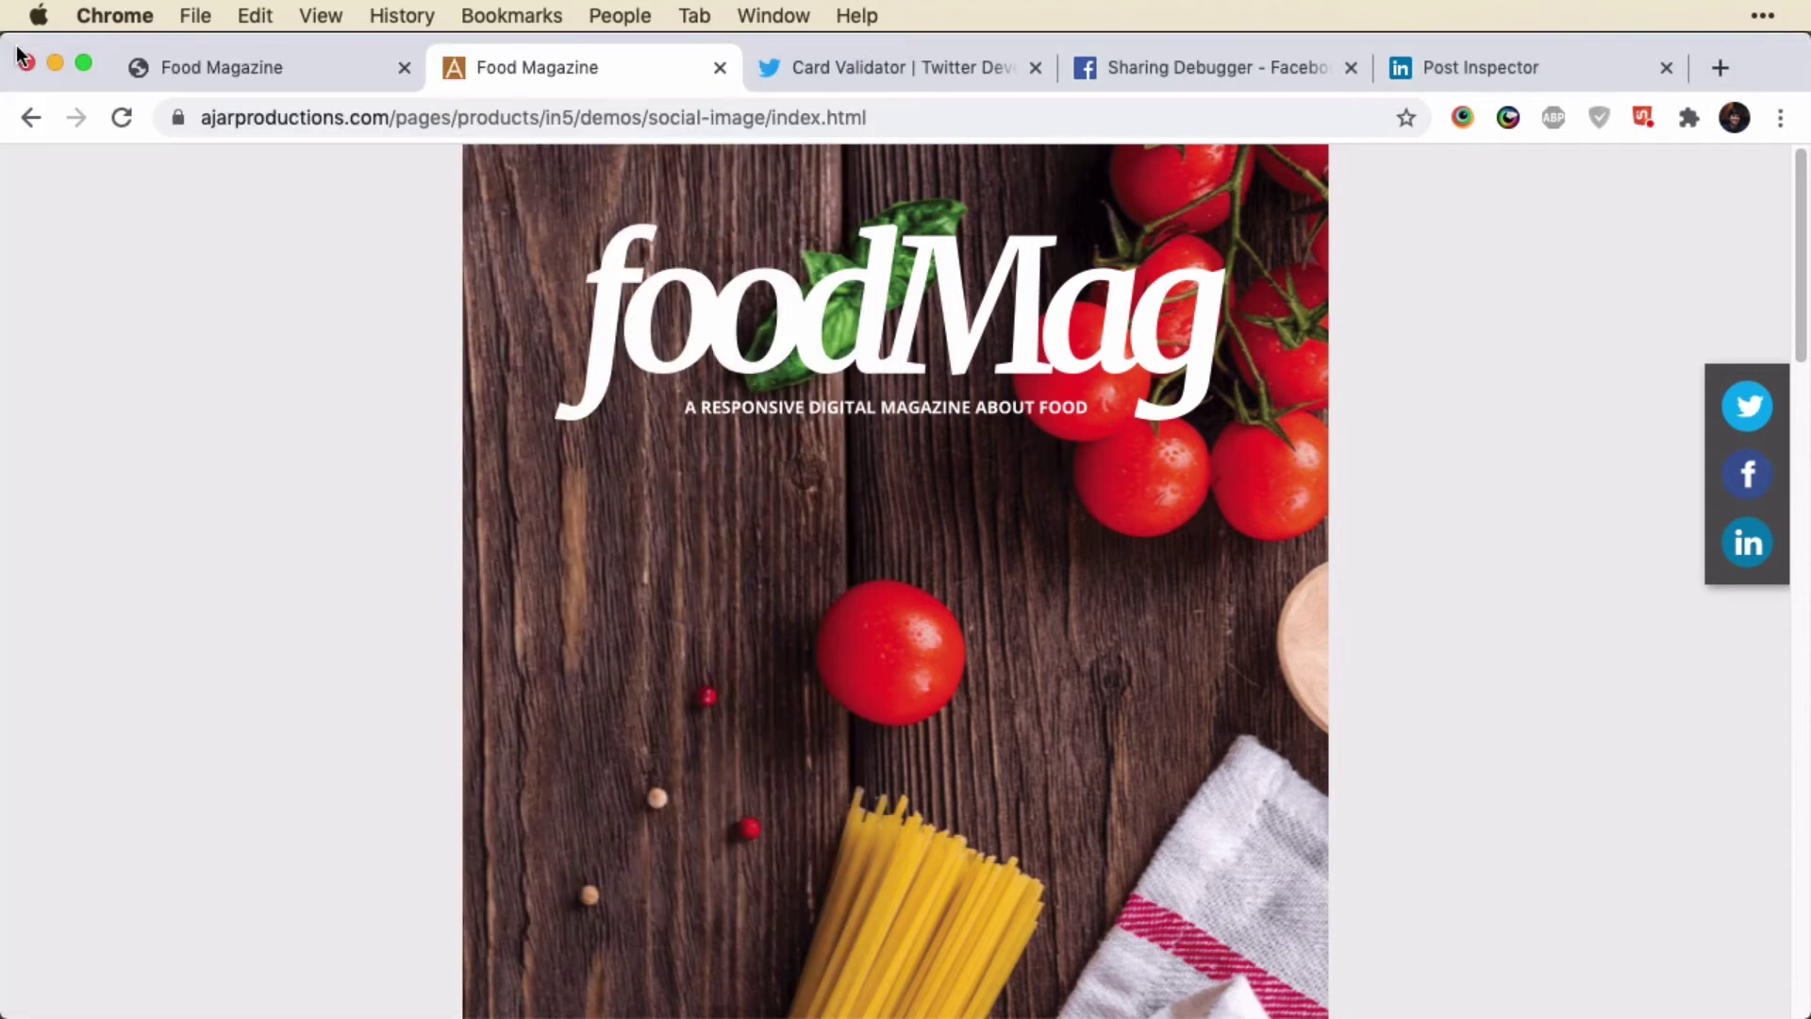
Append index.html?test=2 to the Card URL in Twitter Card Validator.
click(852, 83)
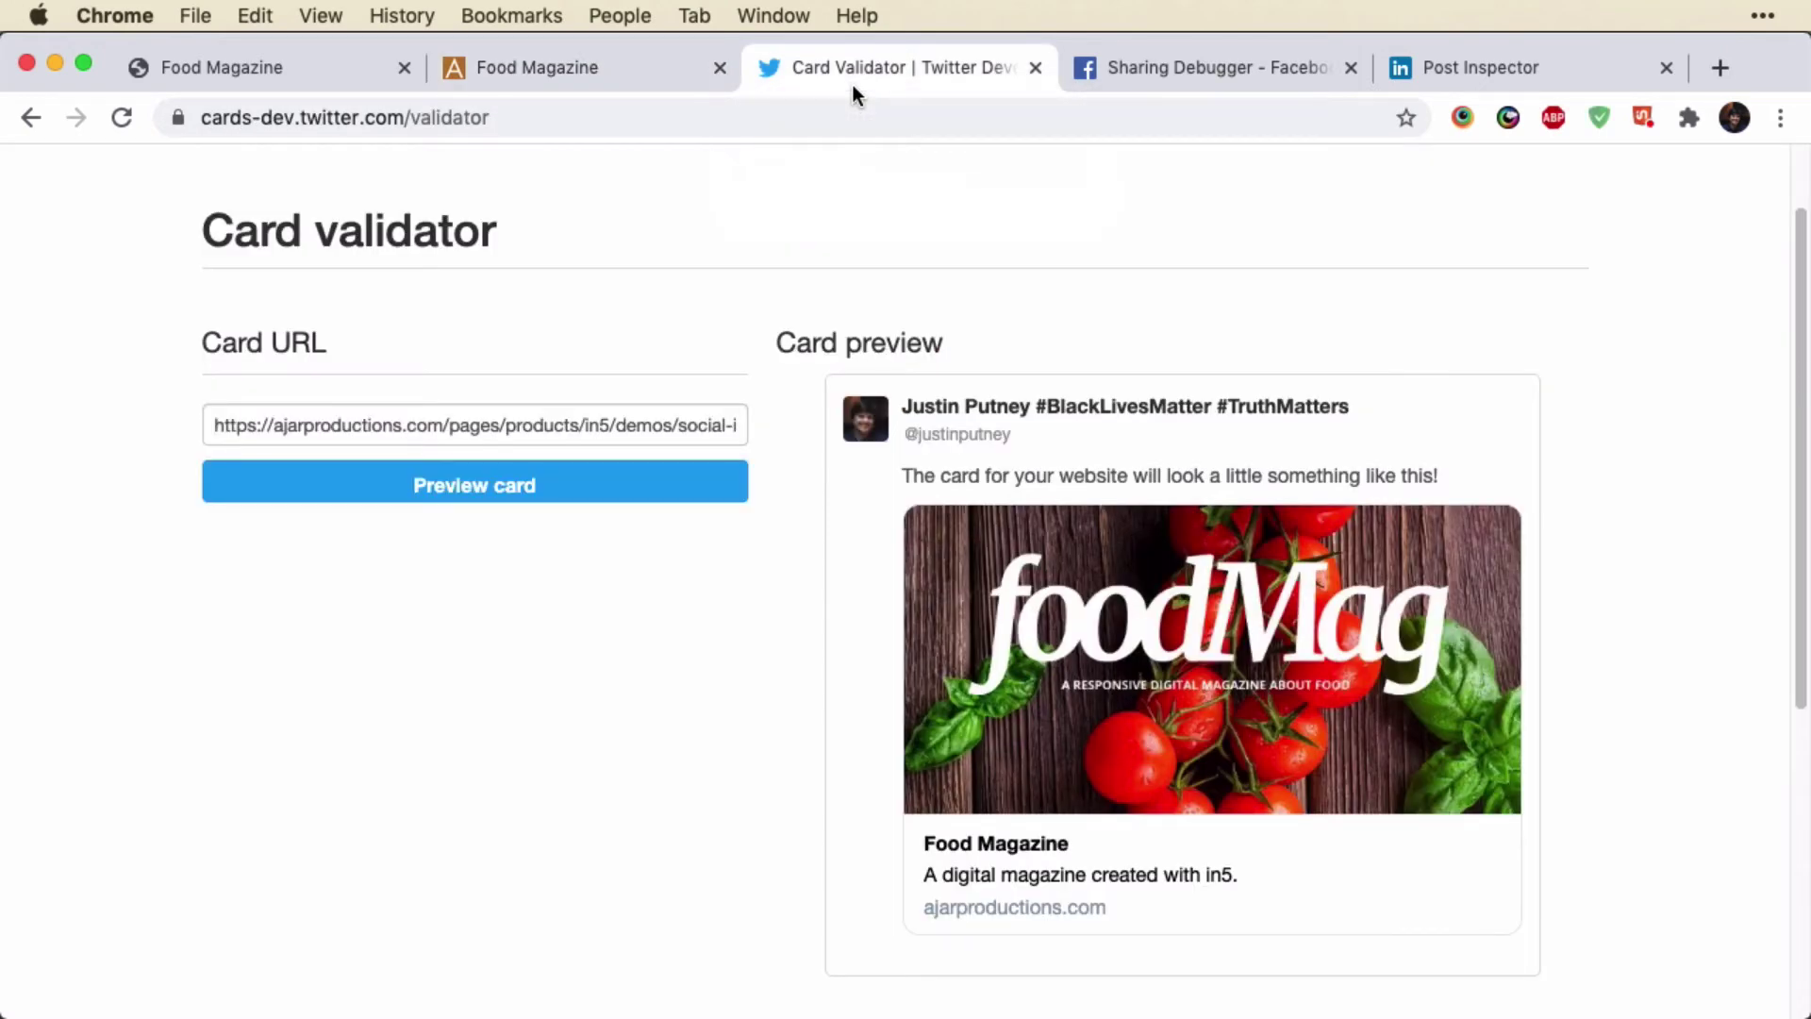
click(691, 430)
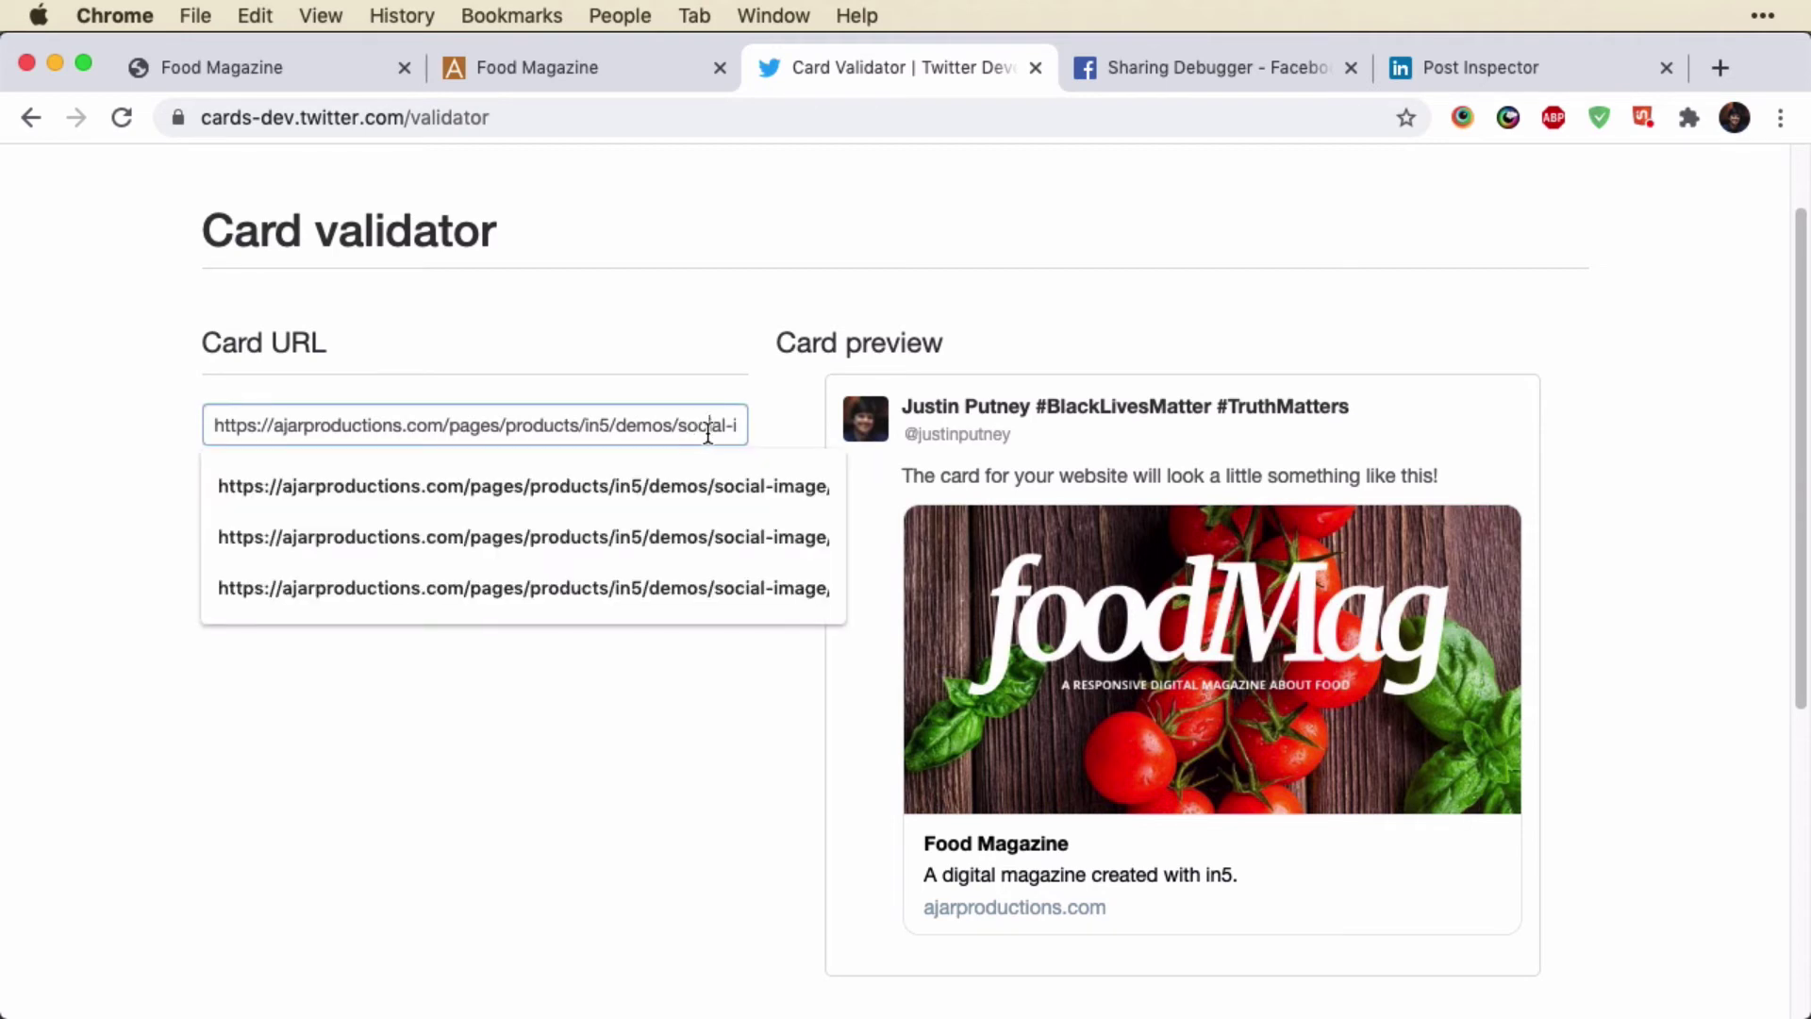
drag(658, 430, 780, 420)
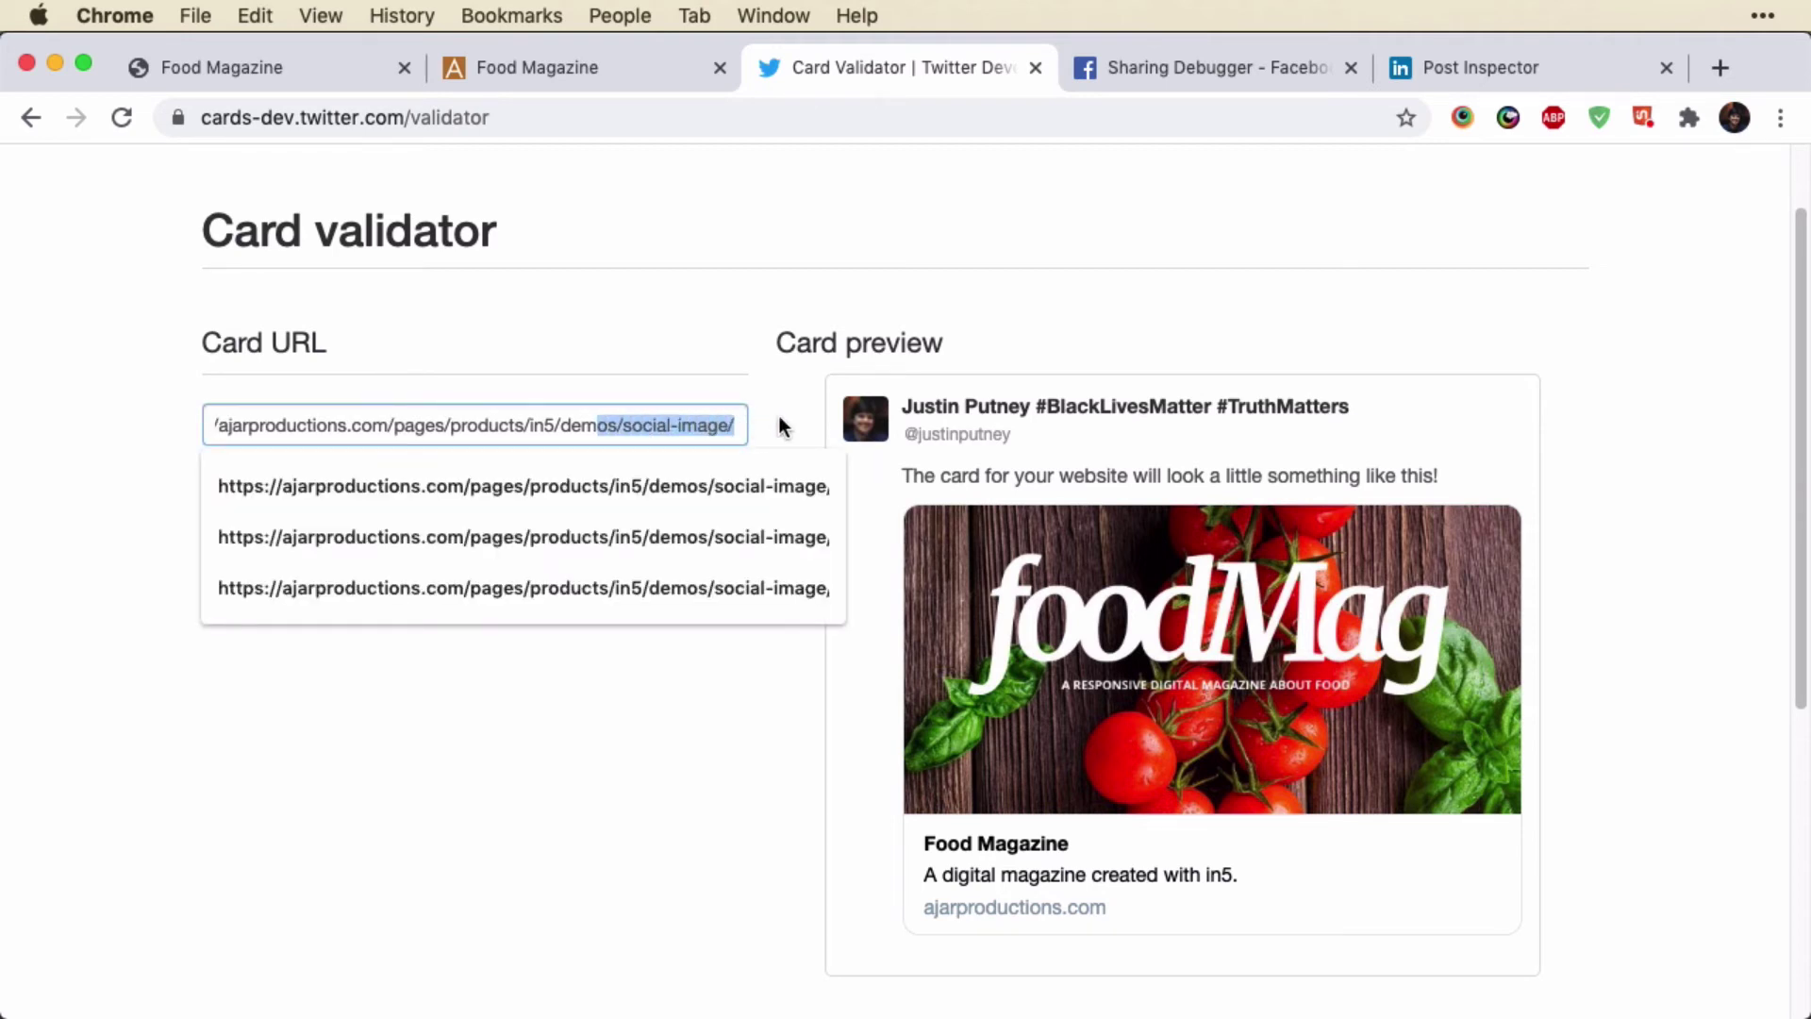
click(742, 426)
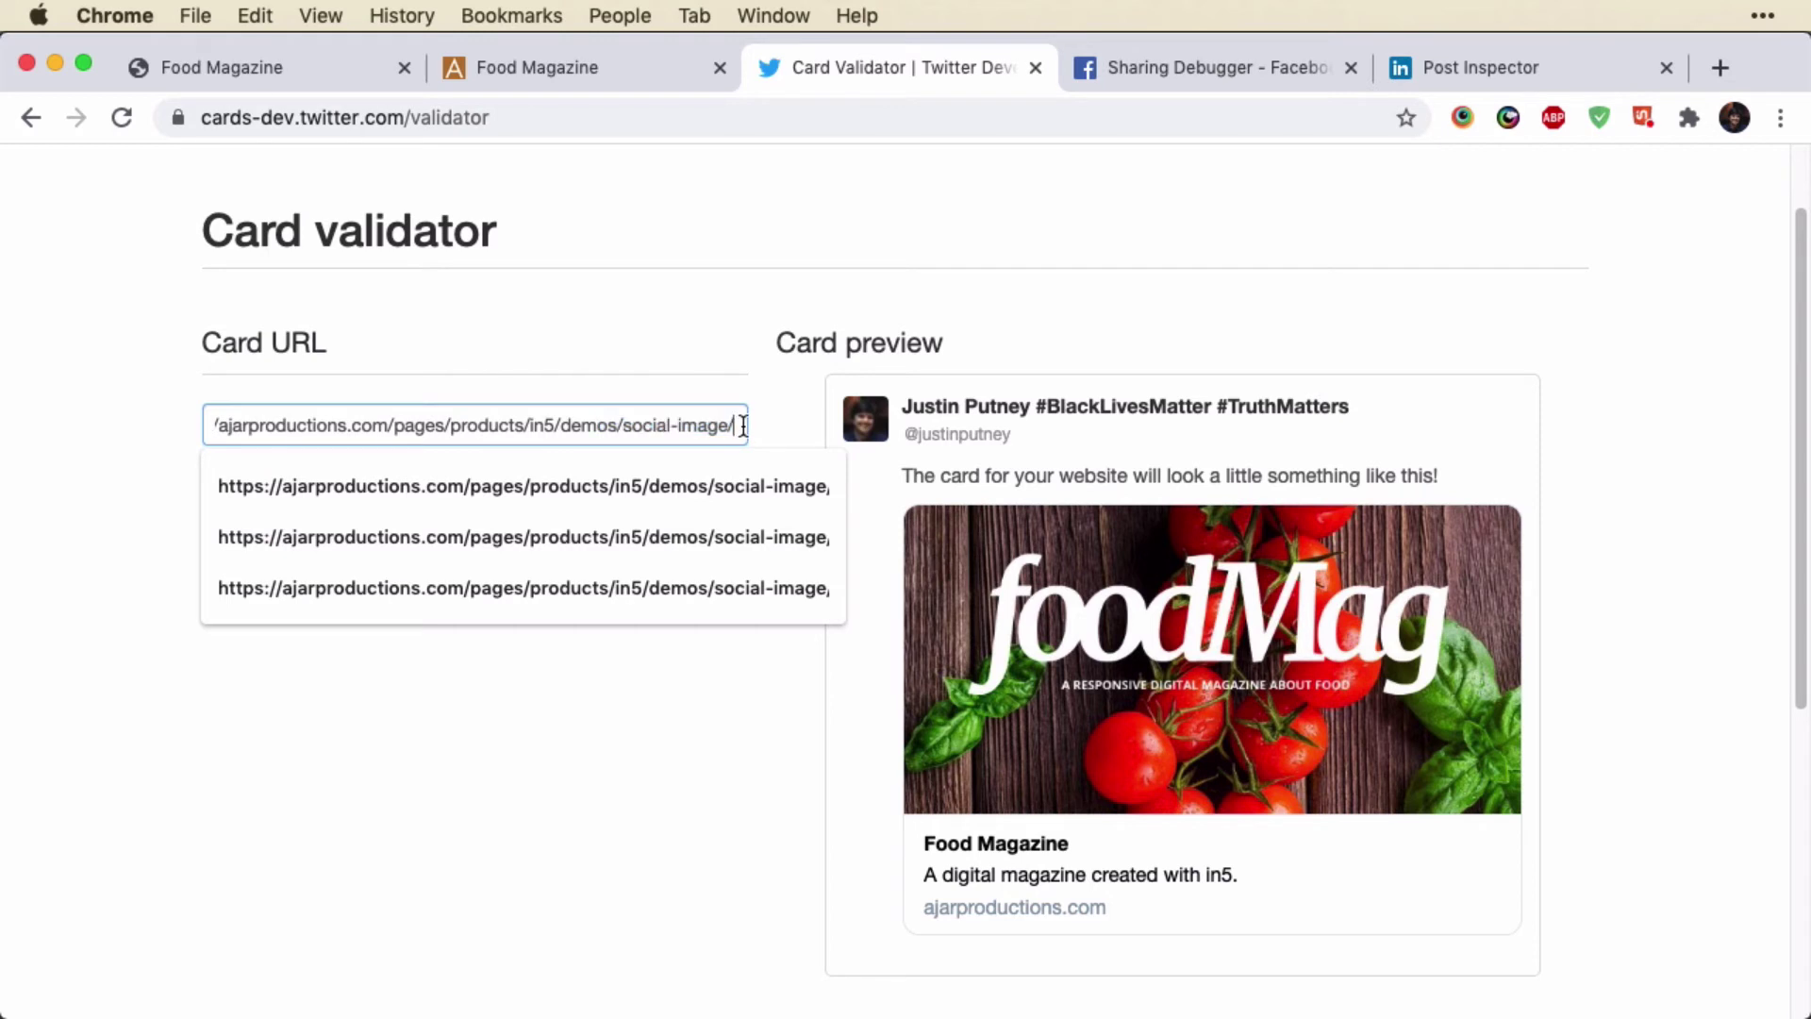
text(index.html?)
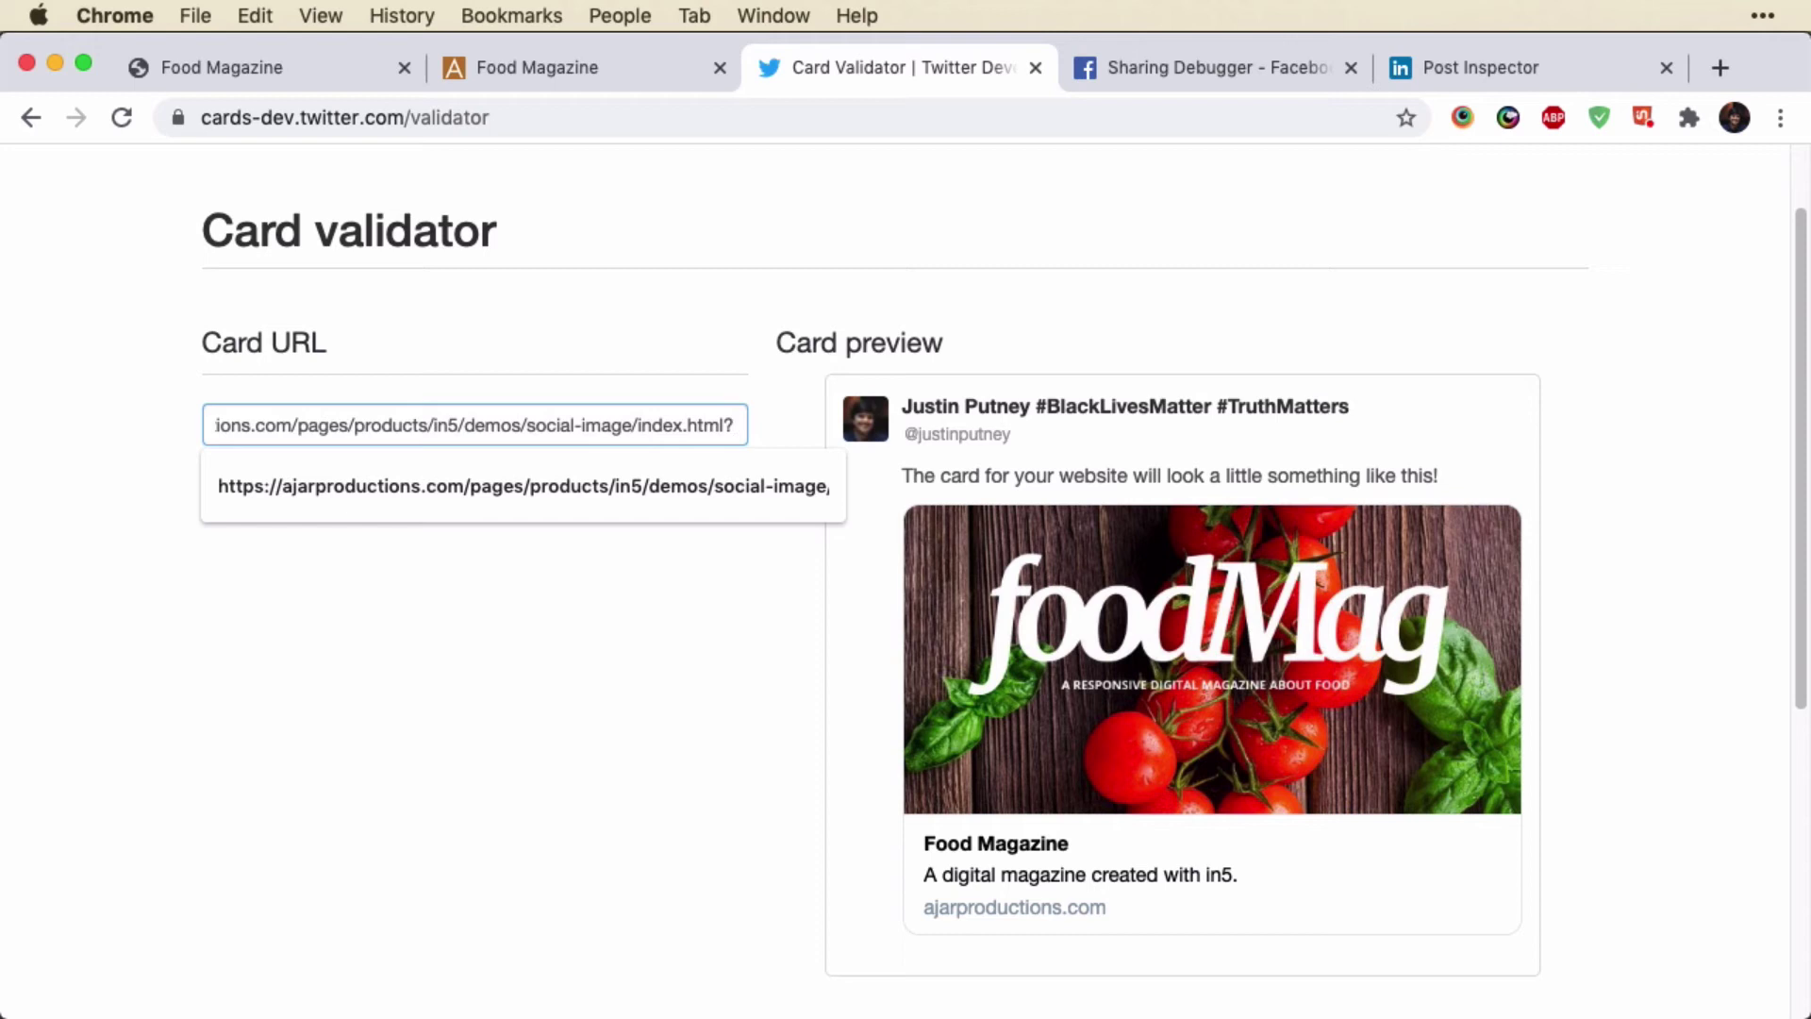
text(test=1)
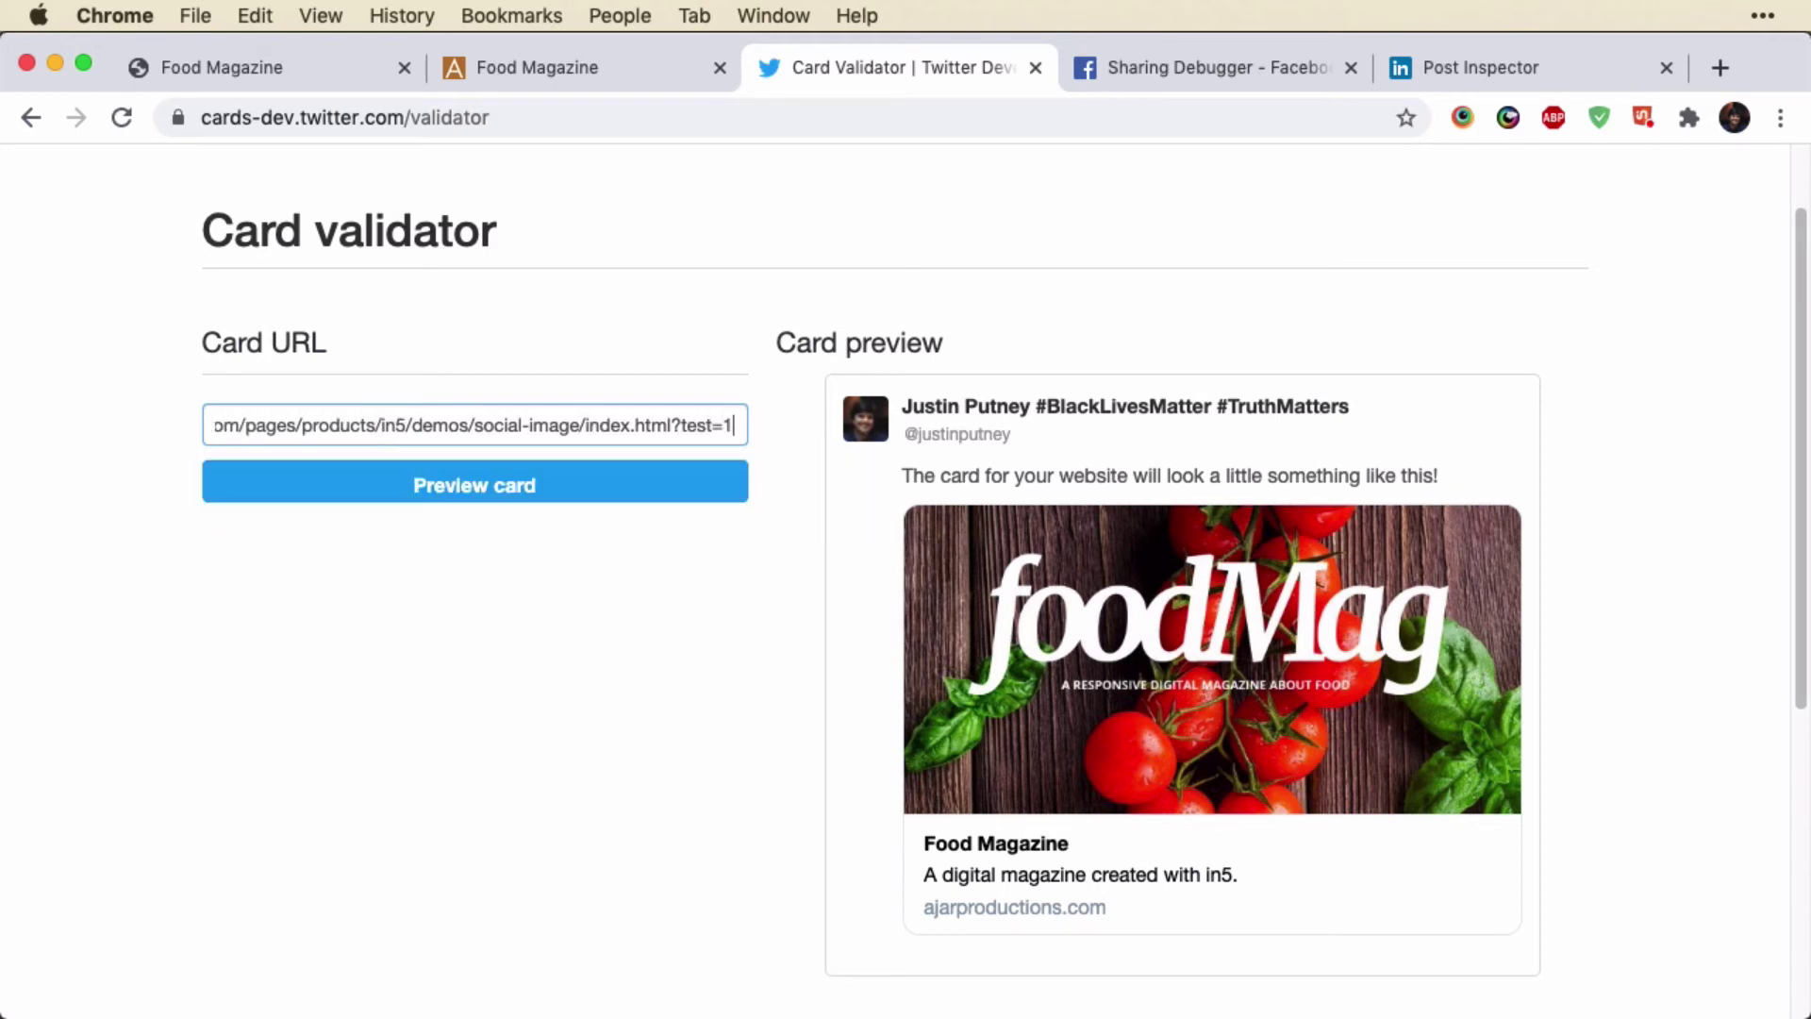
key(BackSpace)
text(2)
Preview the foodMag card for the ?test=2 URL and check the log confirms it loaded.
click(675, 484)
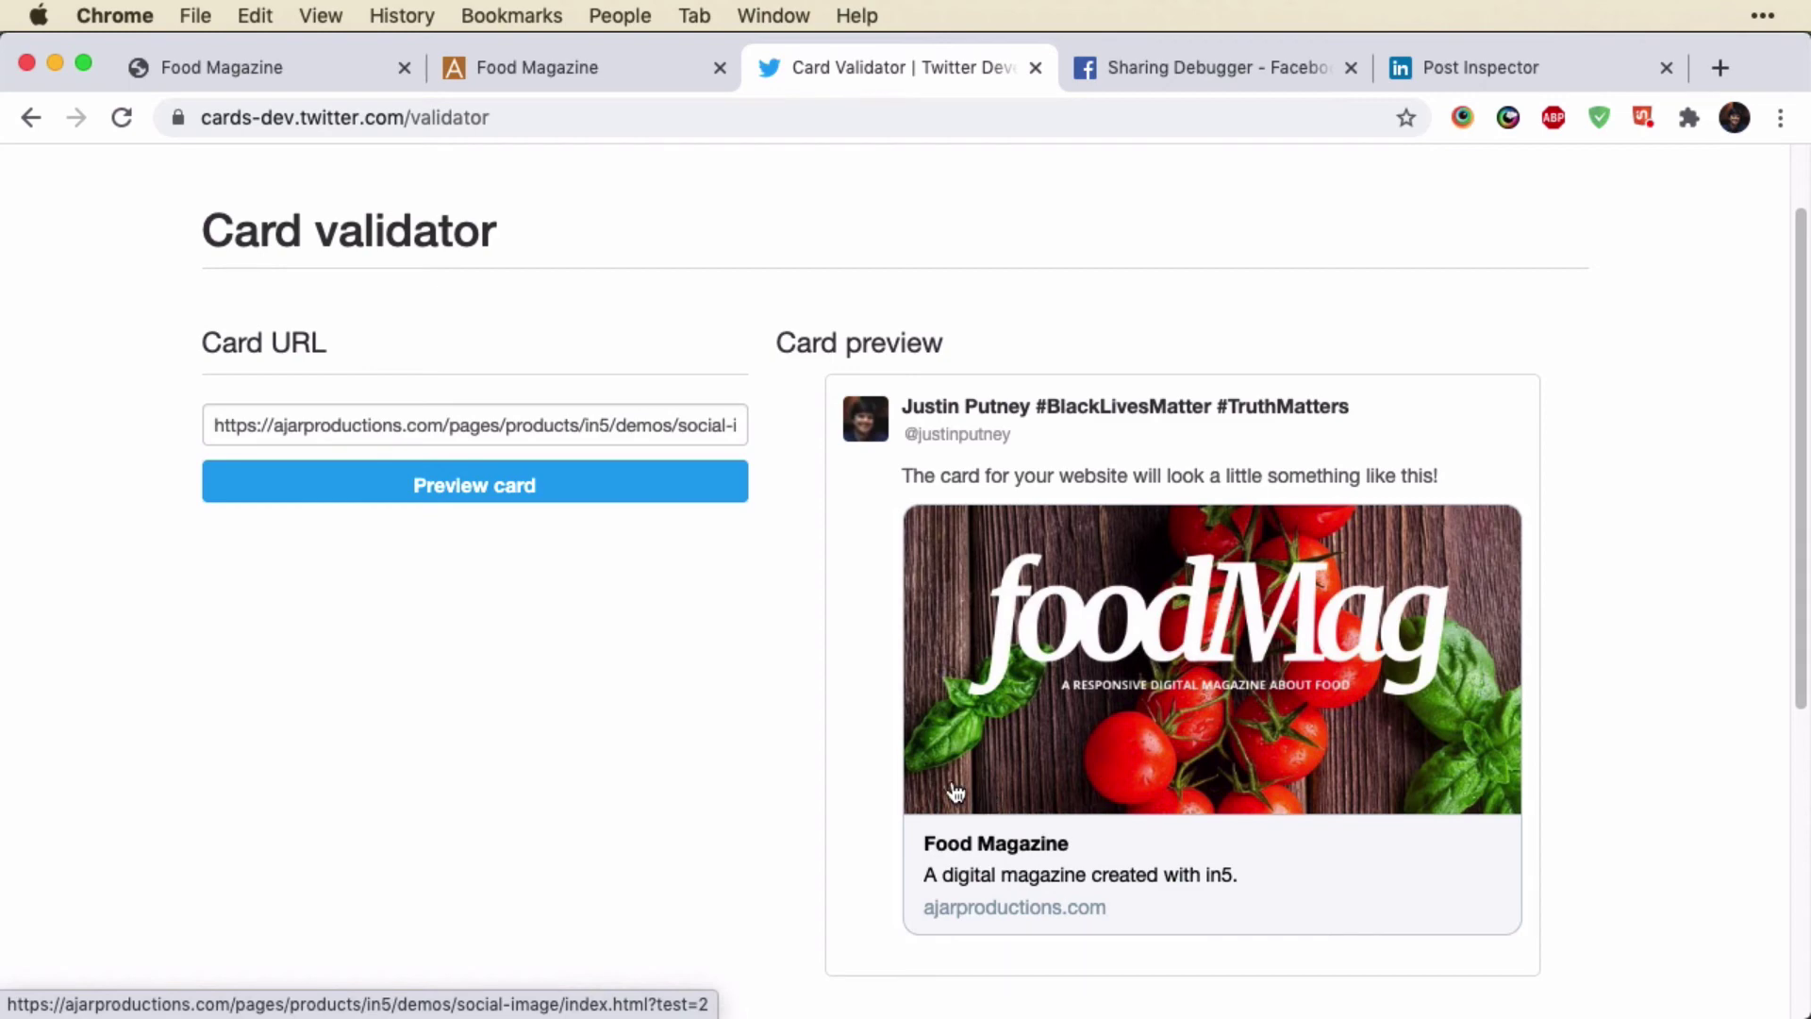
scroll(822, 749, down, 5)
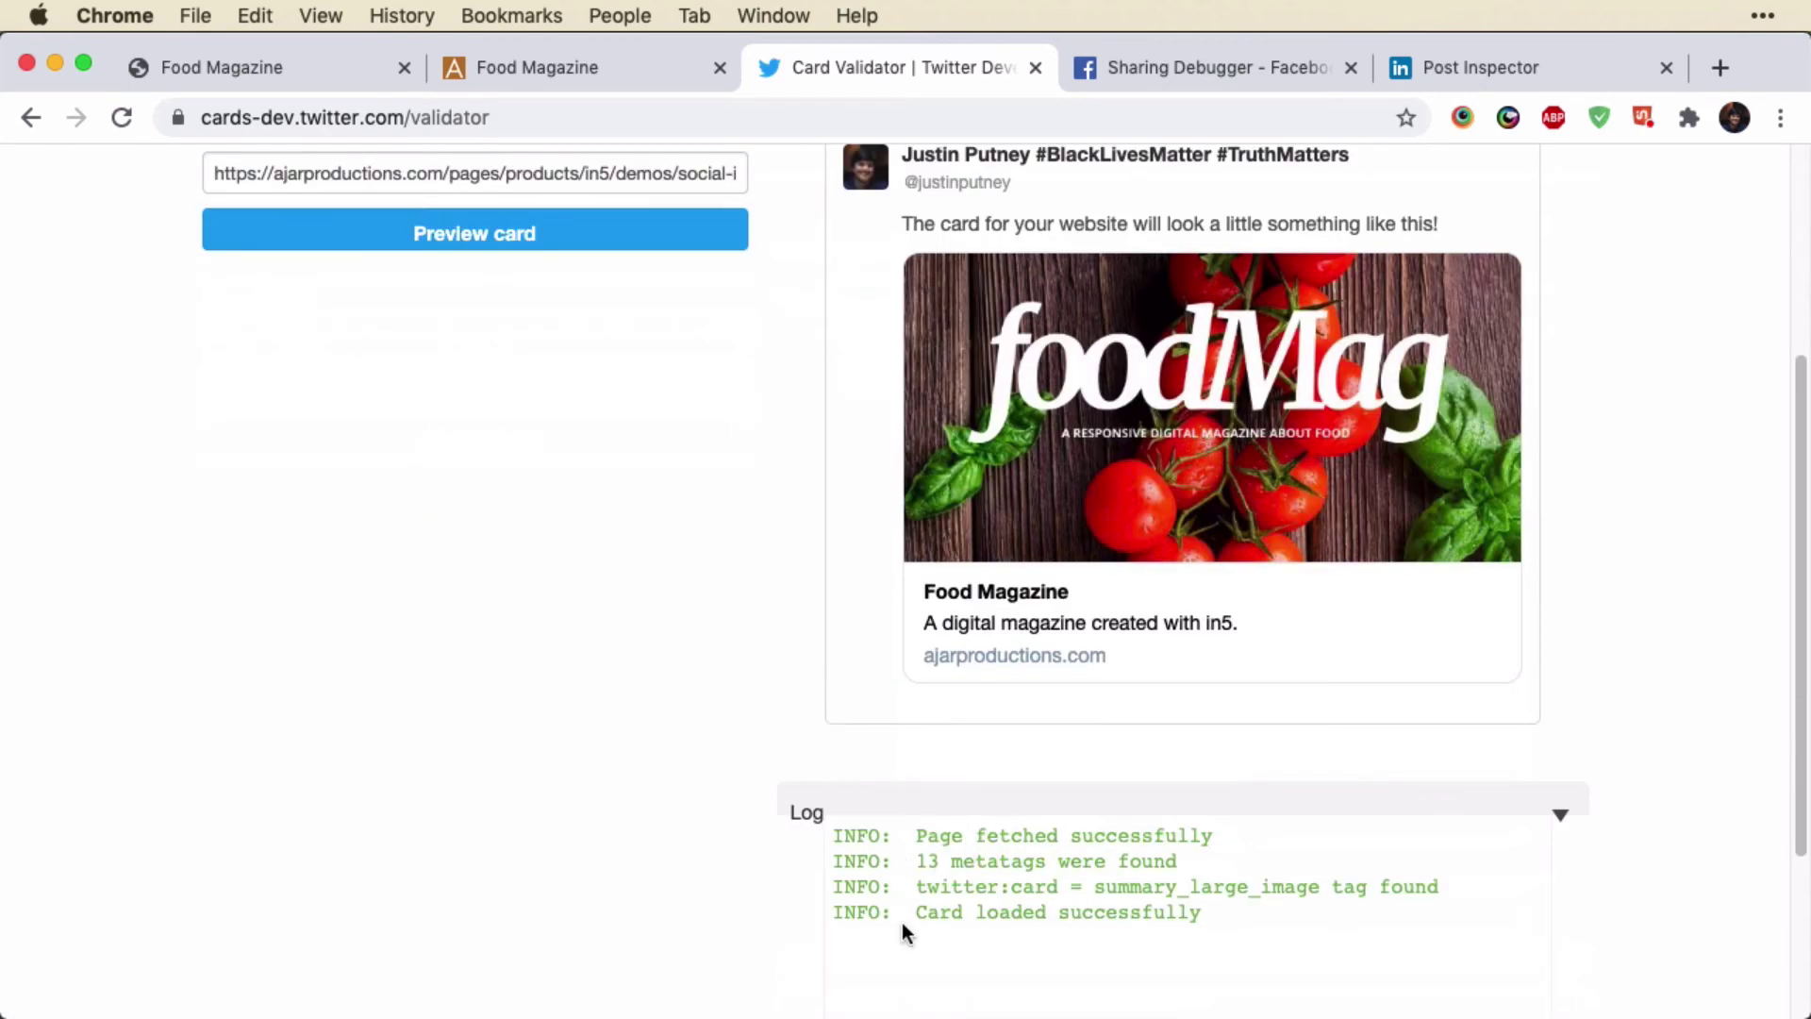
scroll(863, 809, up, 4)
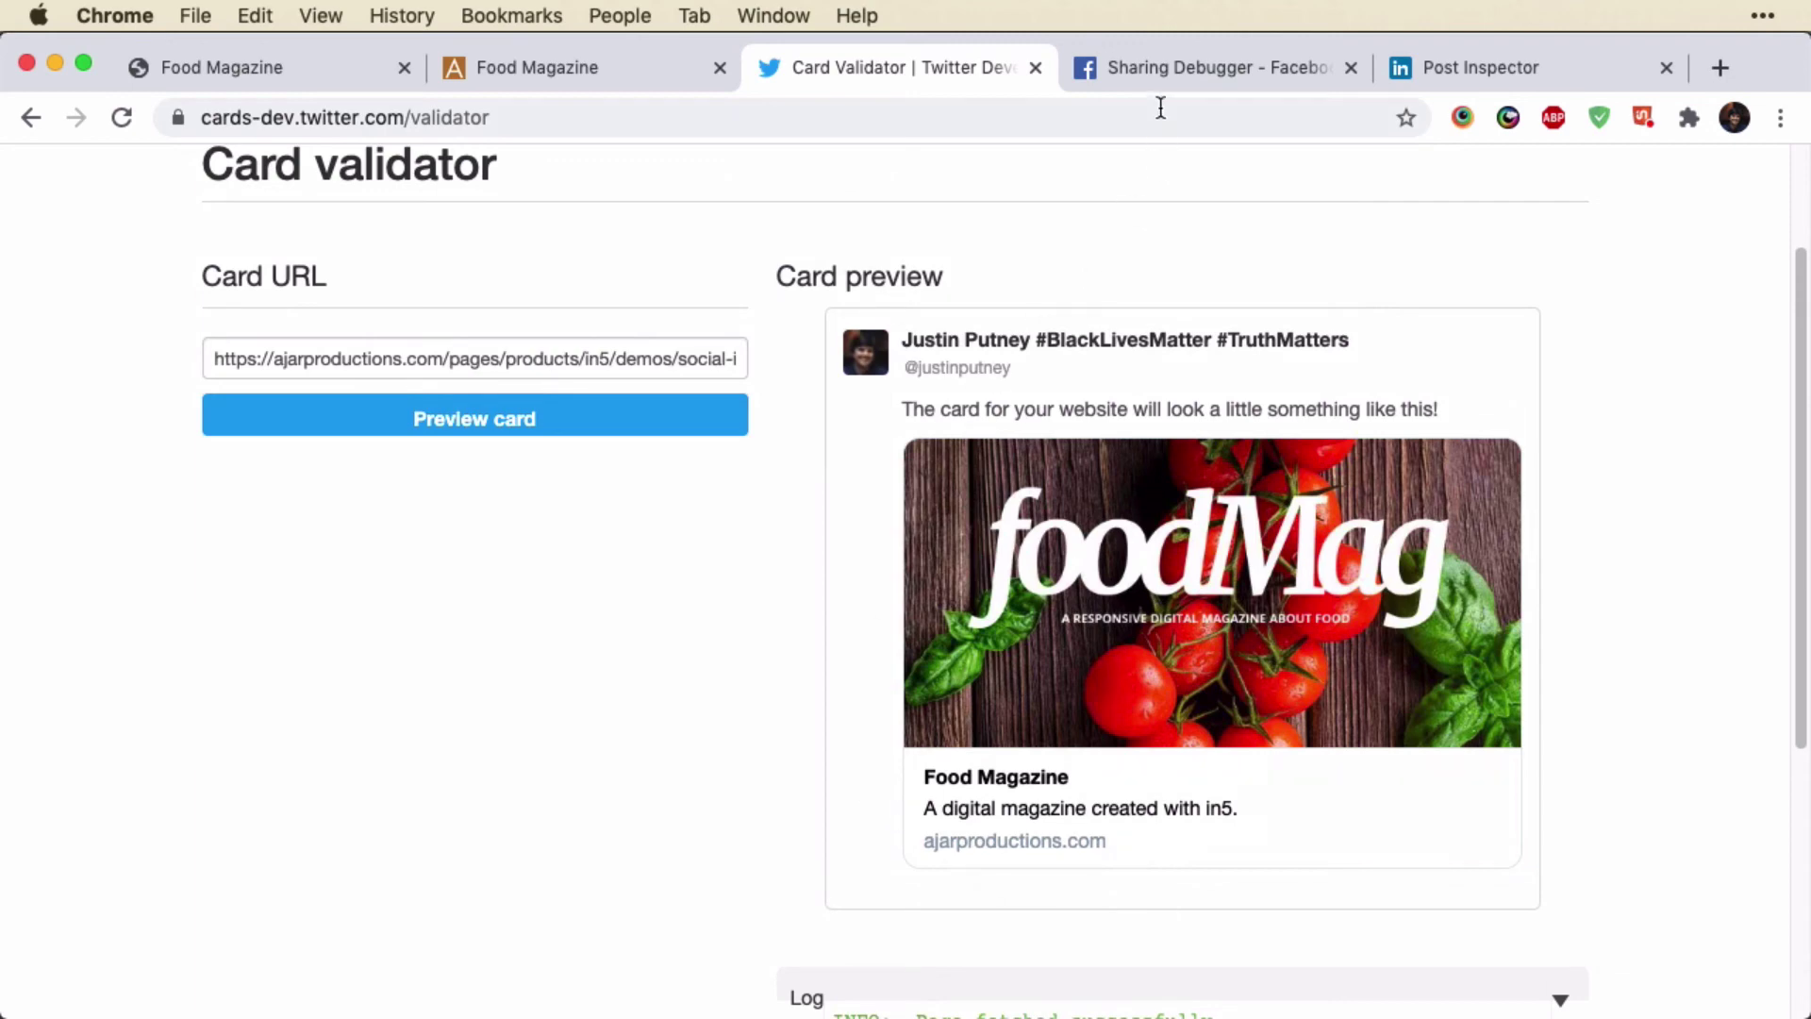
click(1167, 72)
Scroll the Sharing Debugger results to verify the foodMag link preview and twitter_card.jpg og:image.
scroll(944, 562, up, 2)
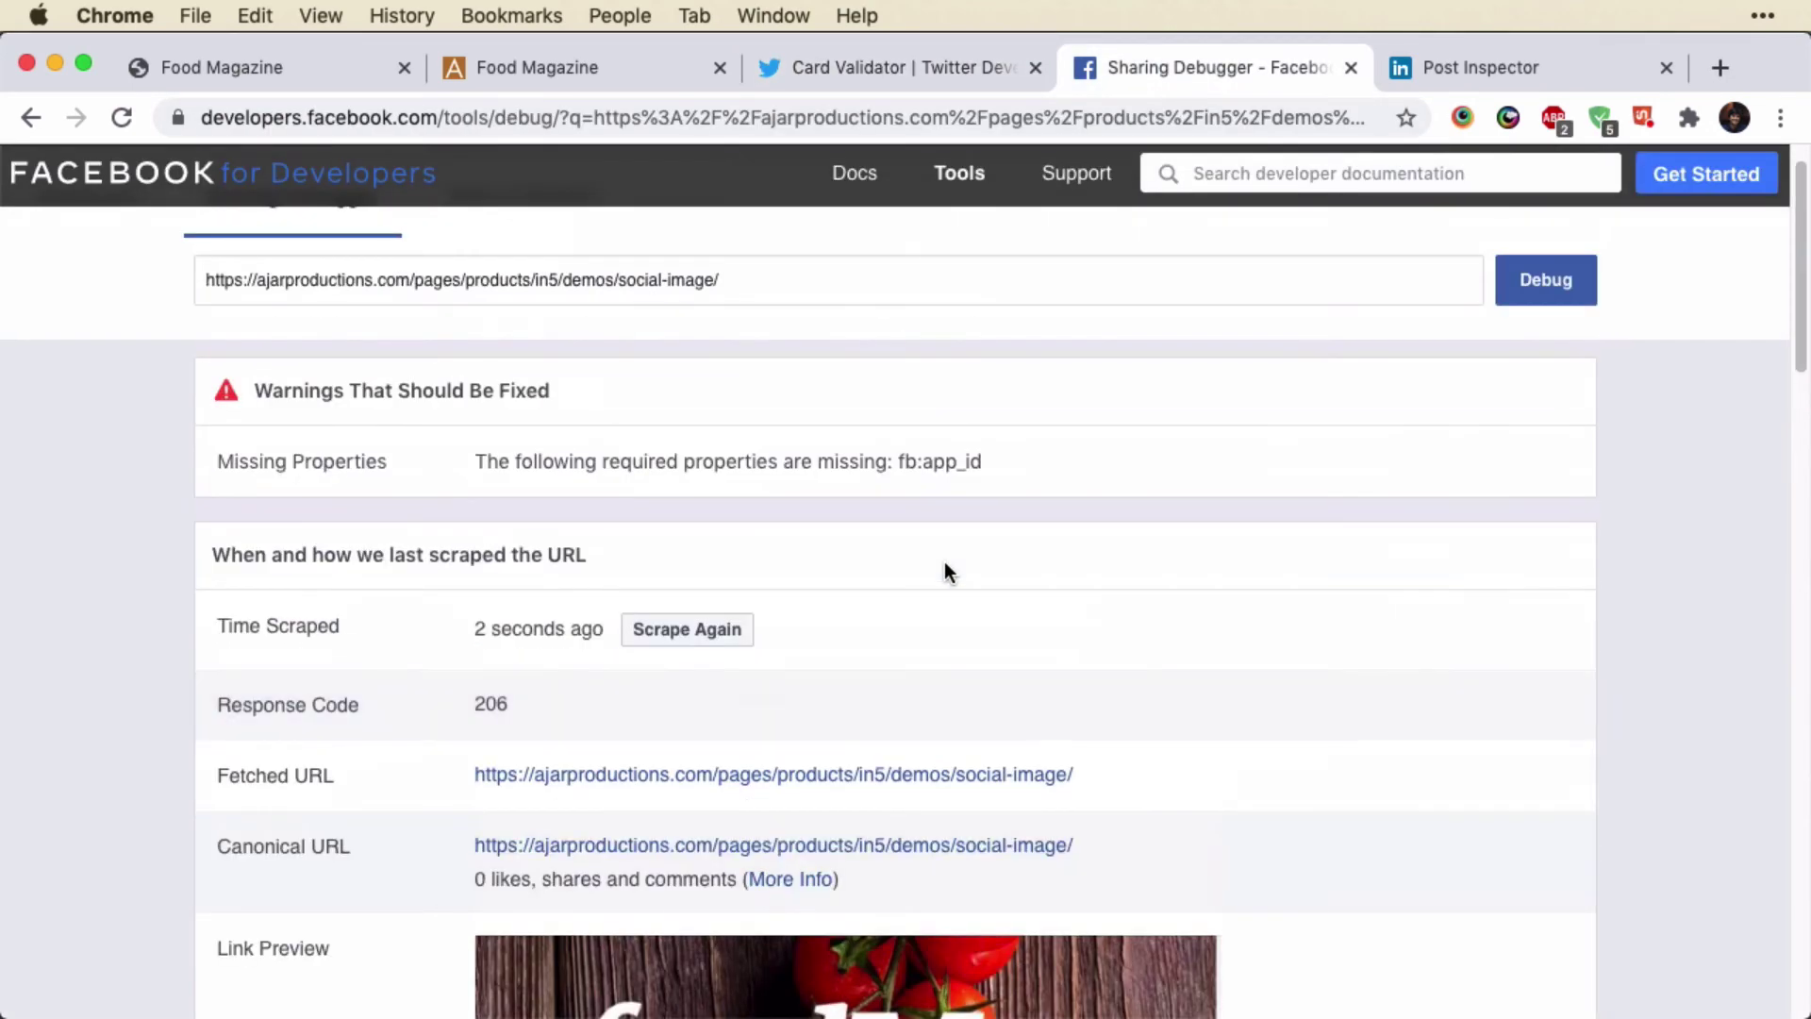
scroll(1047, 736, down, 5)
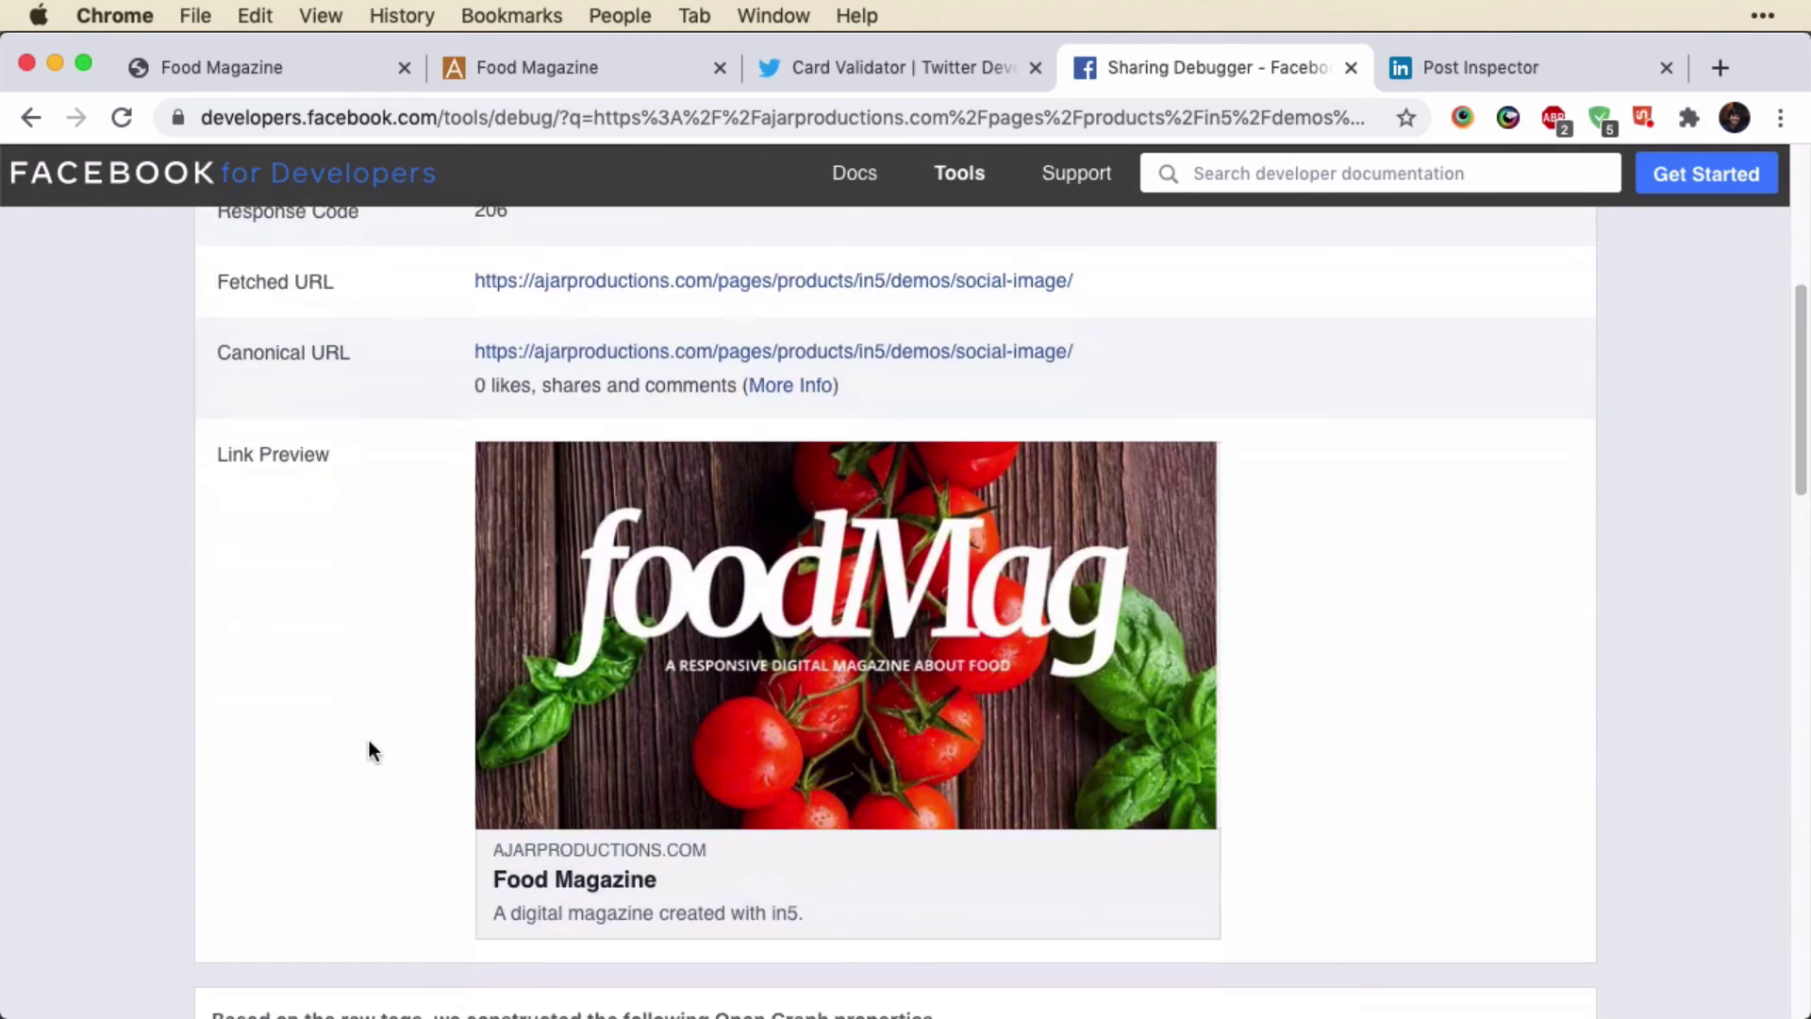
scroll(463, 698, down, 5)
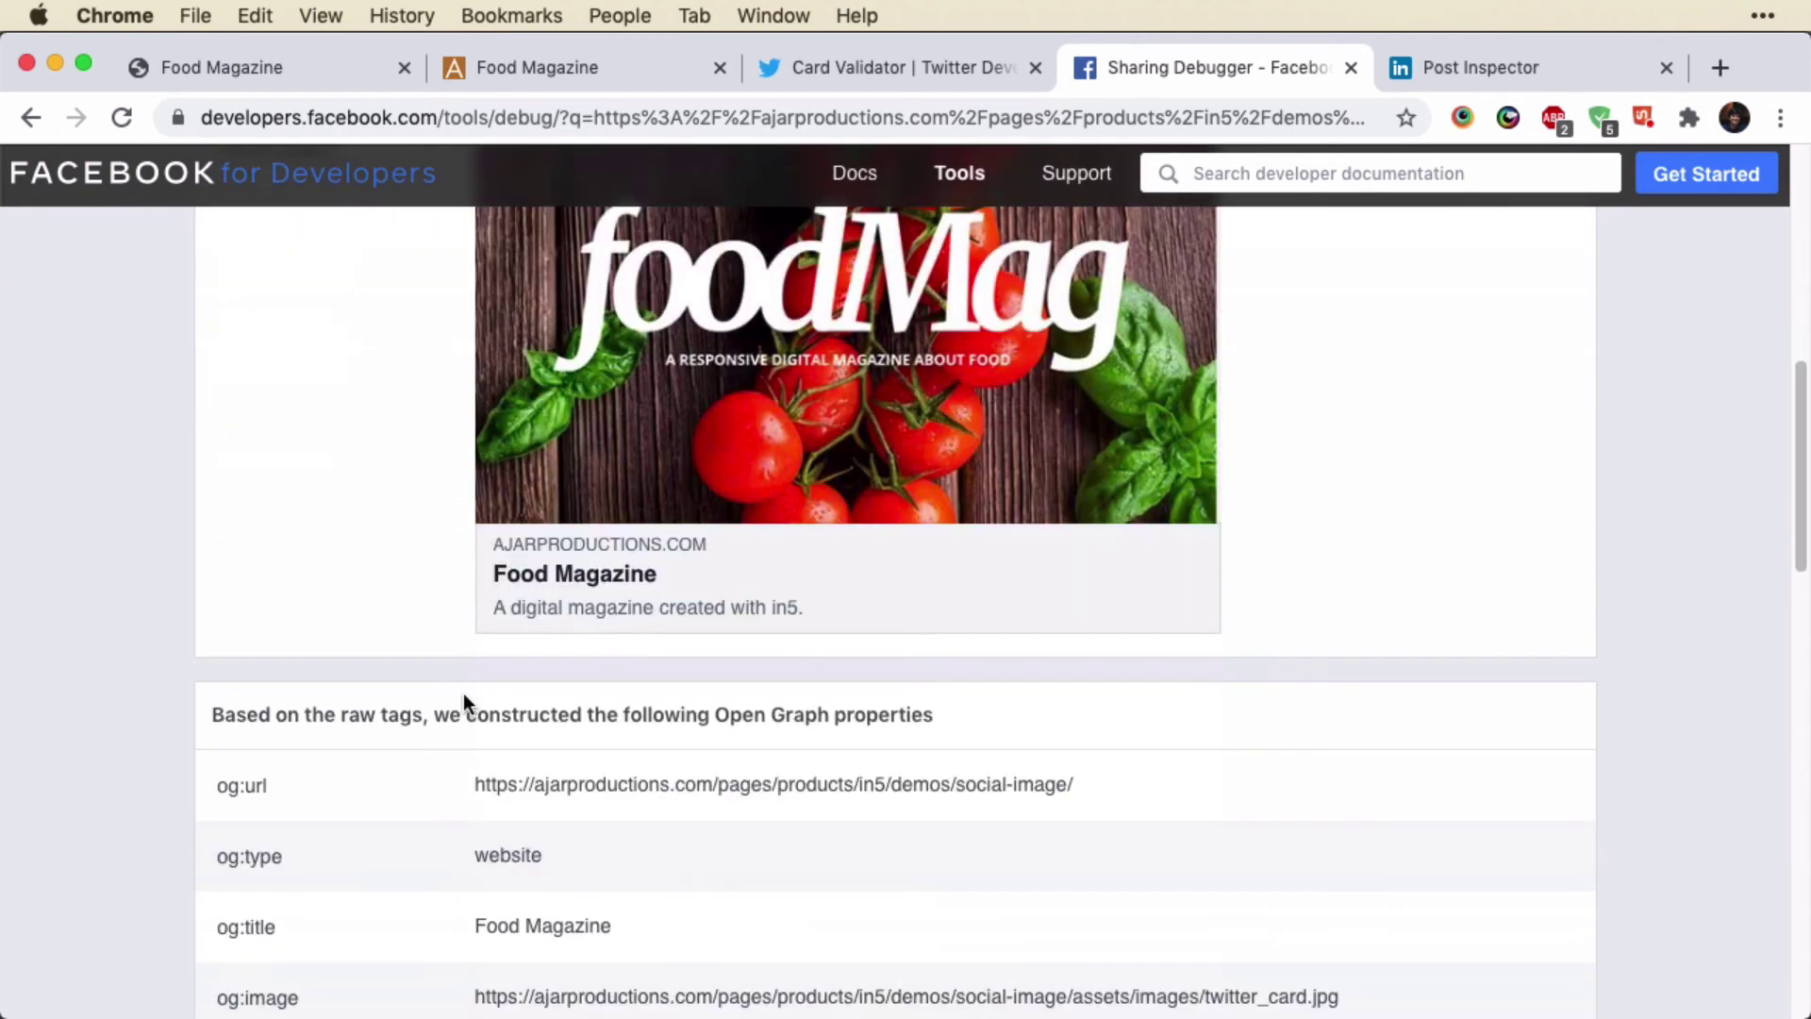
scroll(463, 692, down, 2)
scroll(462, 693, up, 10)
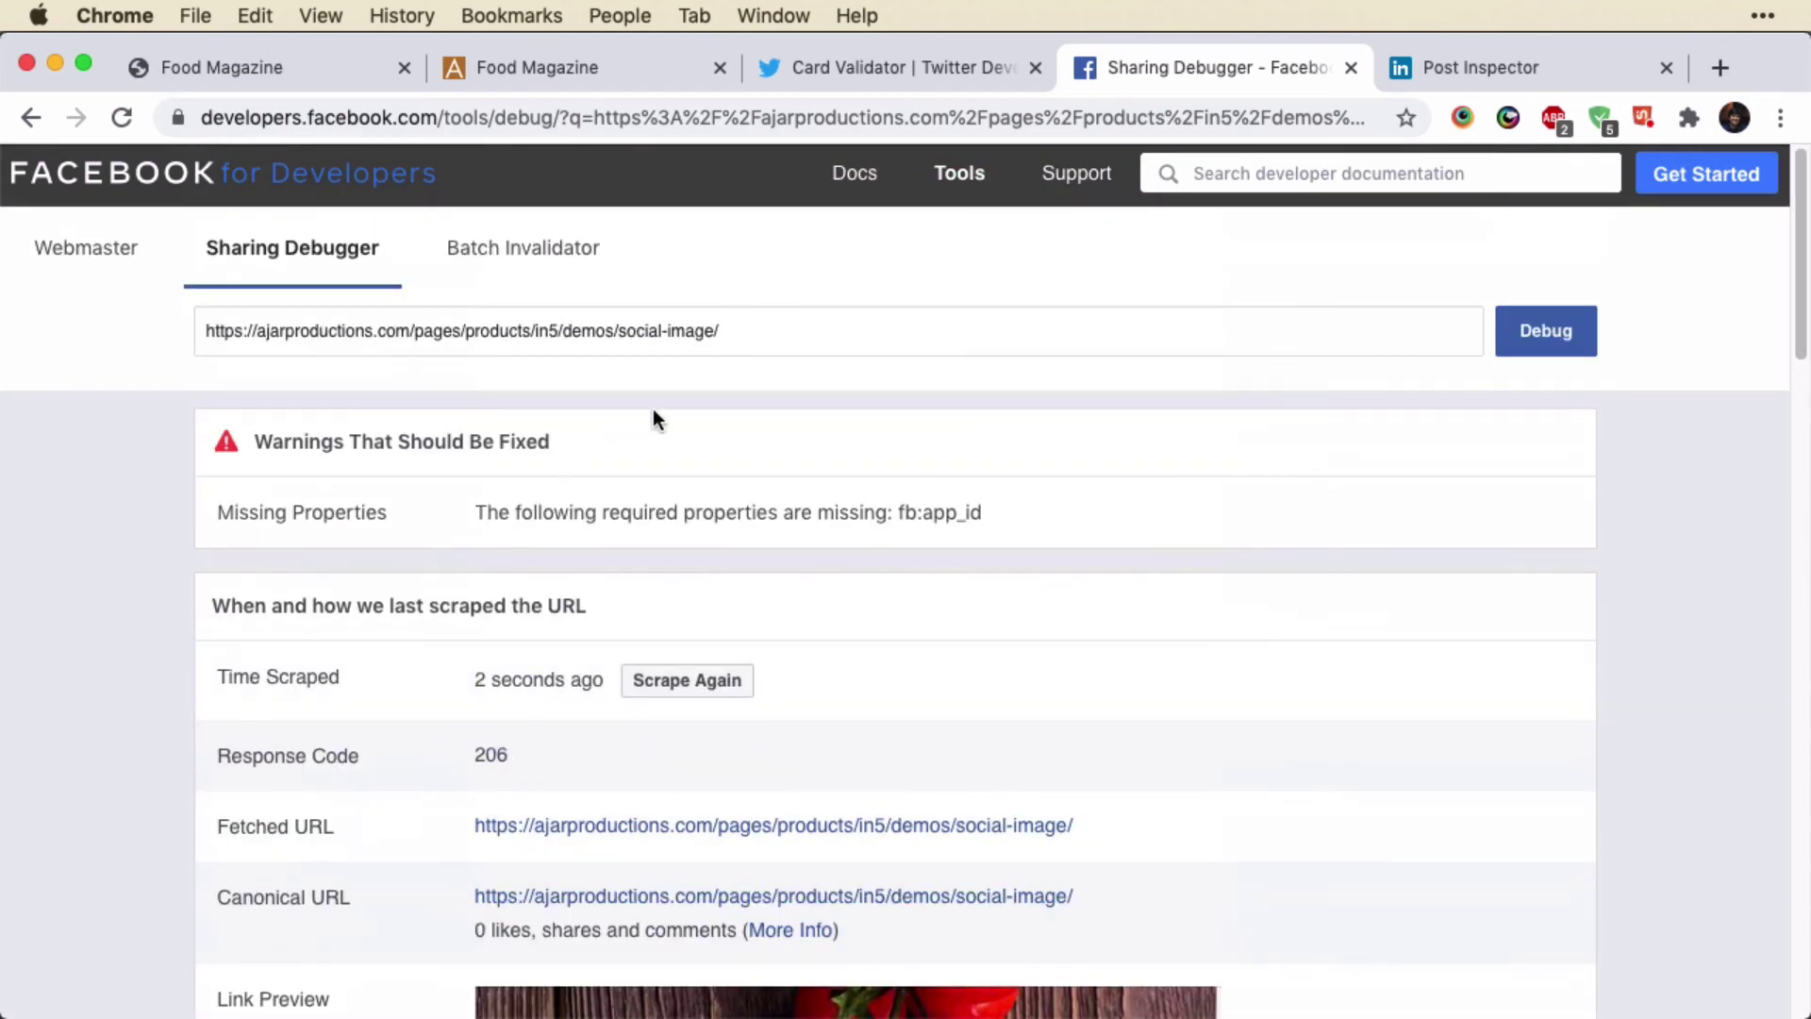
click(1446, 64)
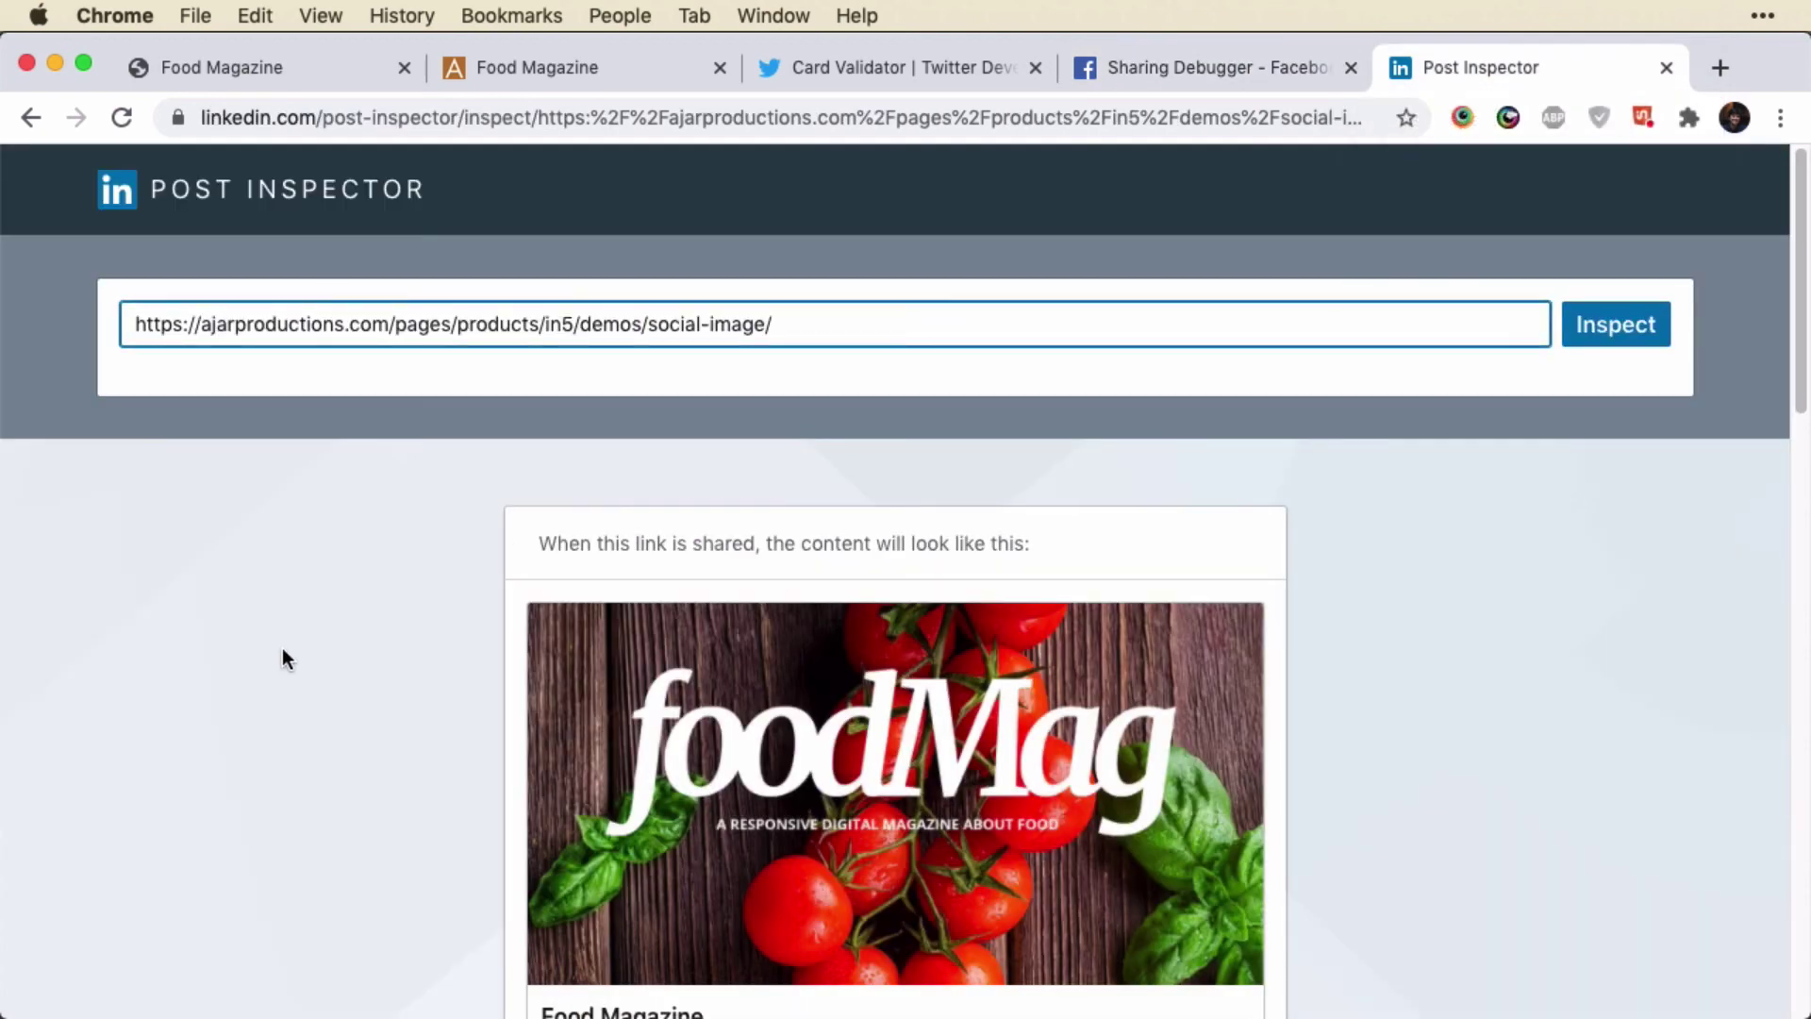
scroll(283, 656, down, 2)
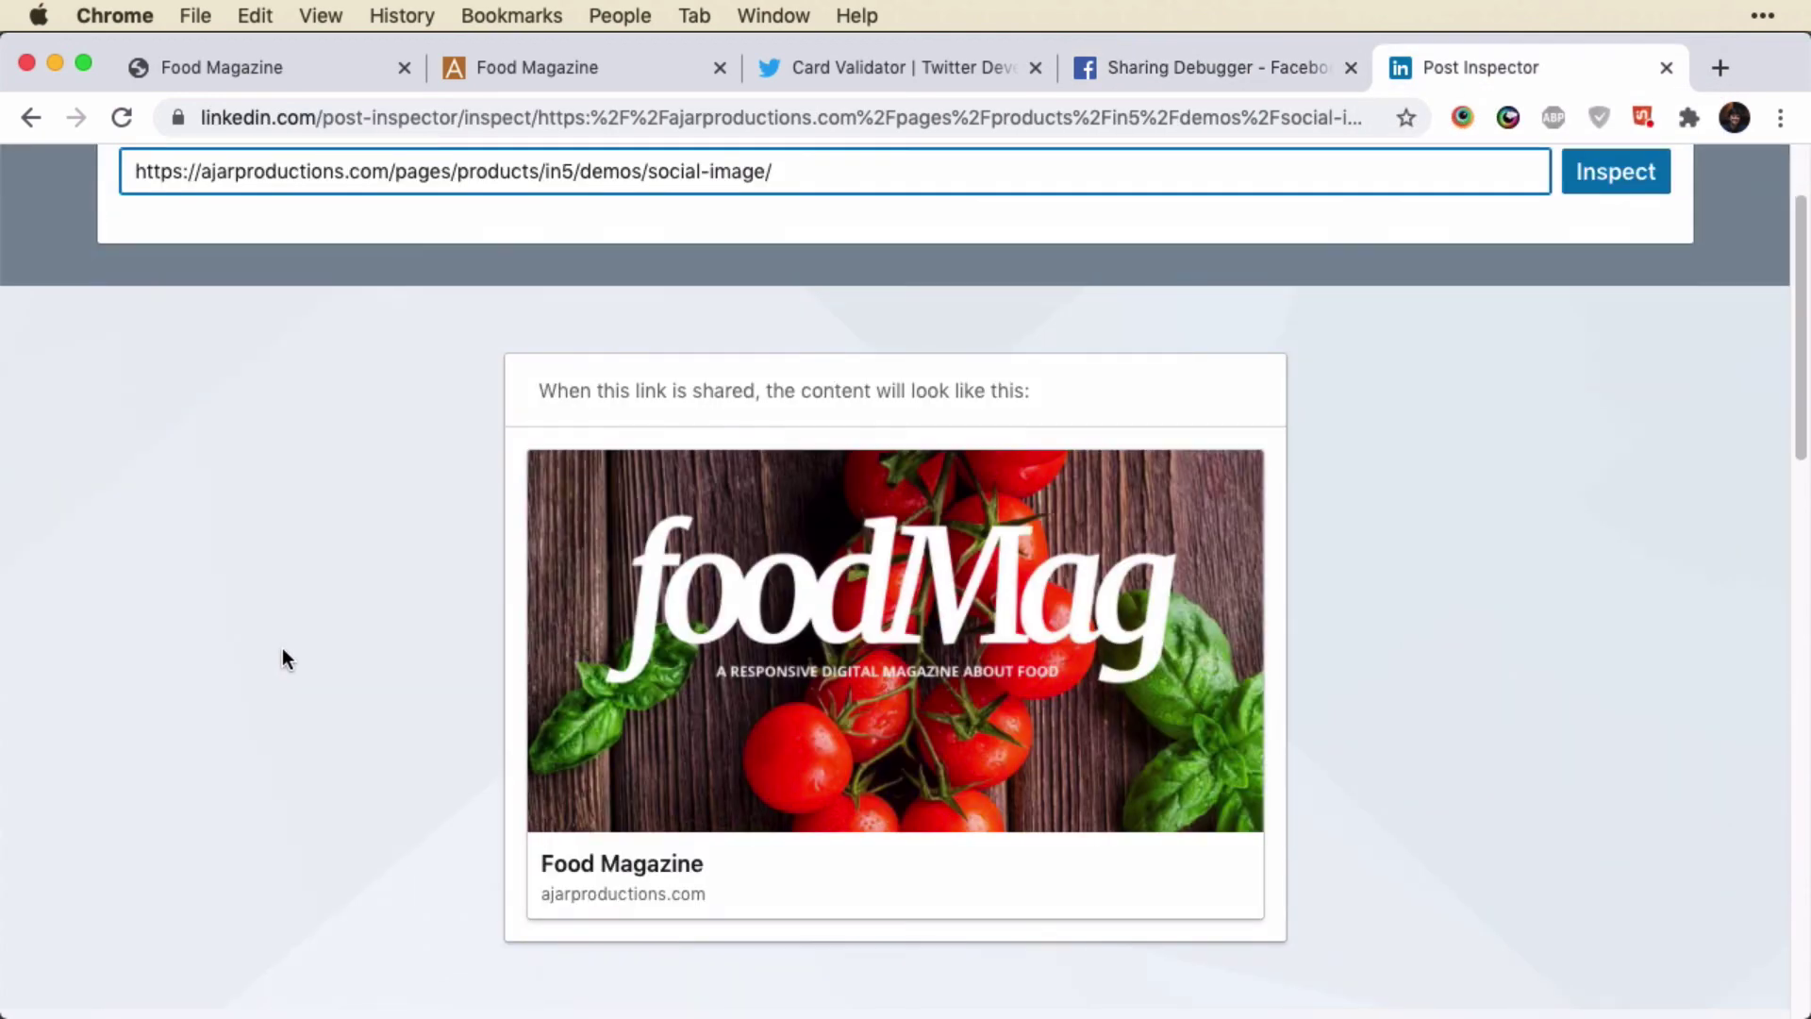